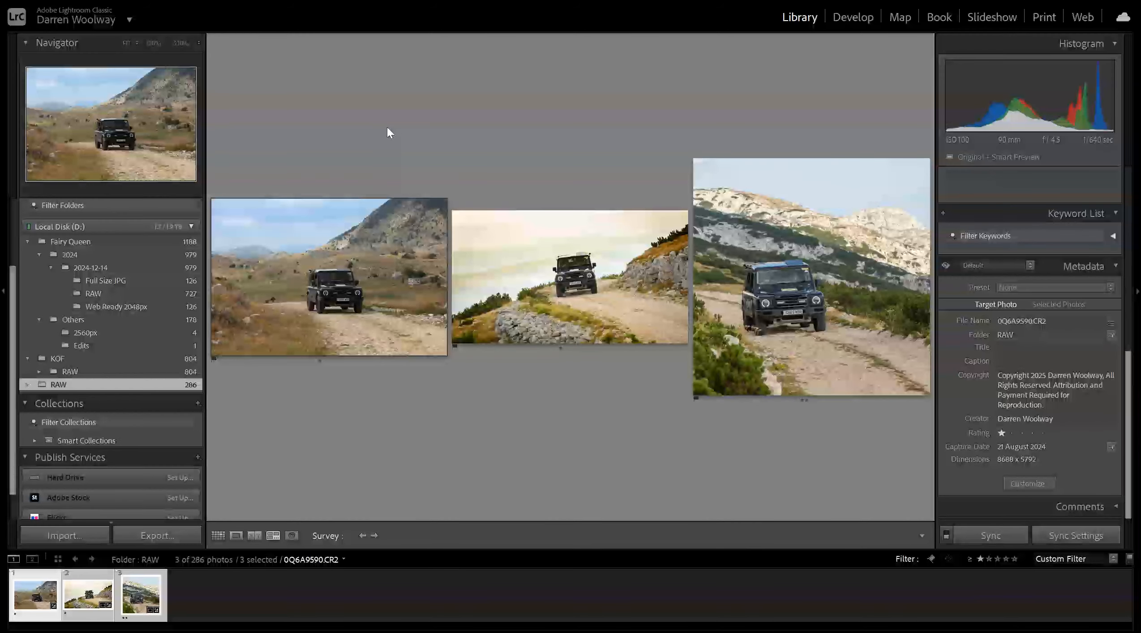
key("Tab")
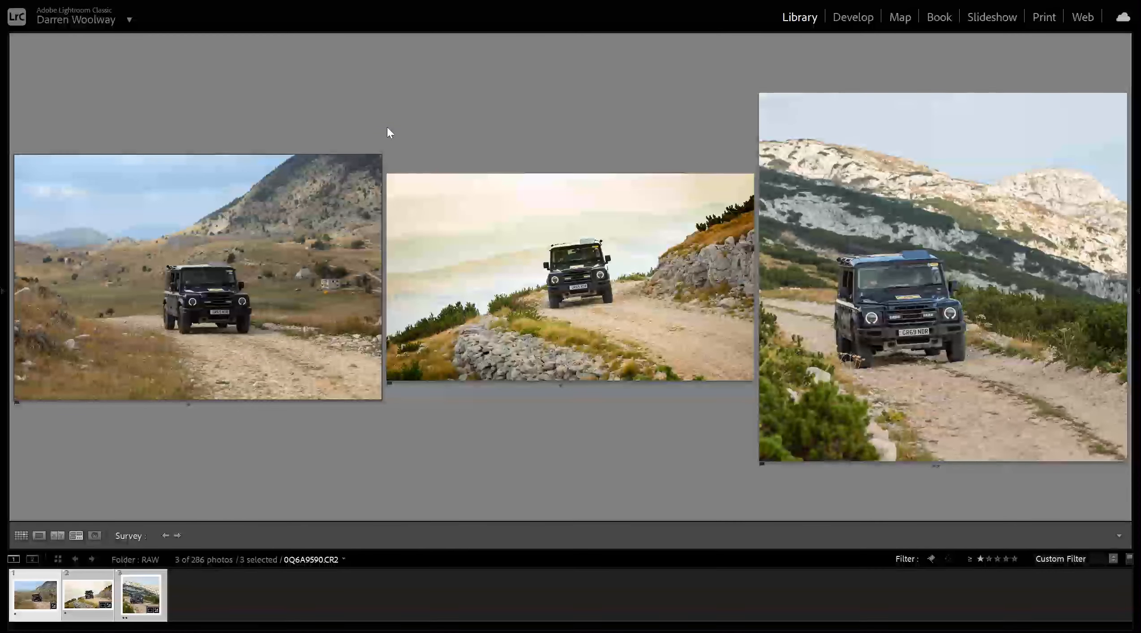
key("Tab")
key("Tab")
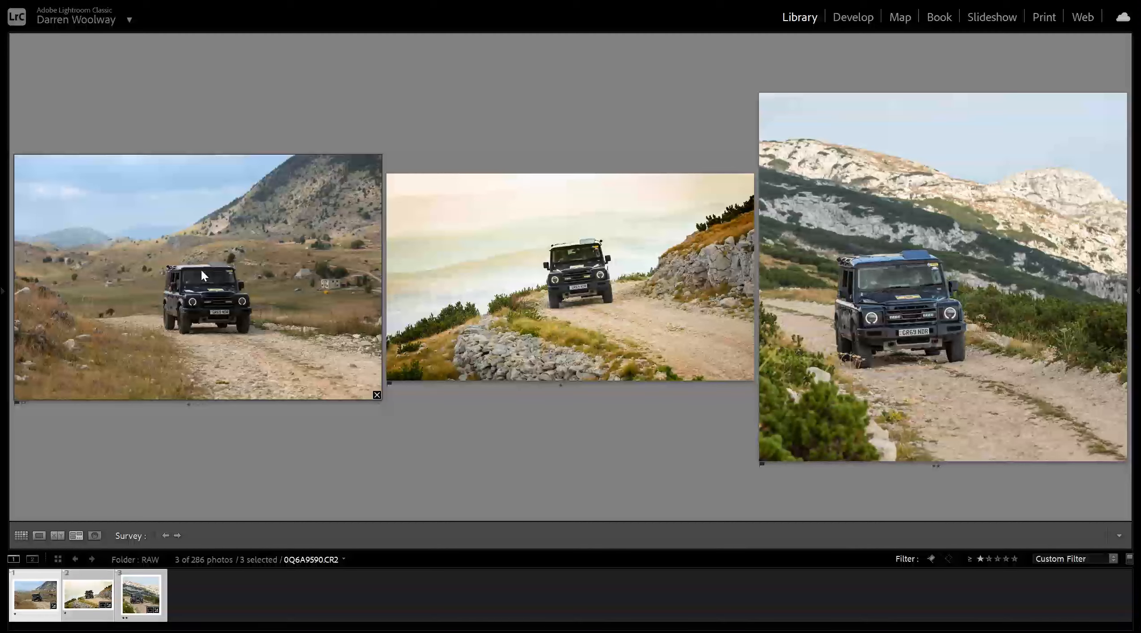
key("Tab")
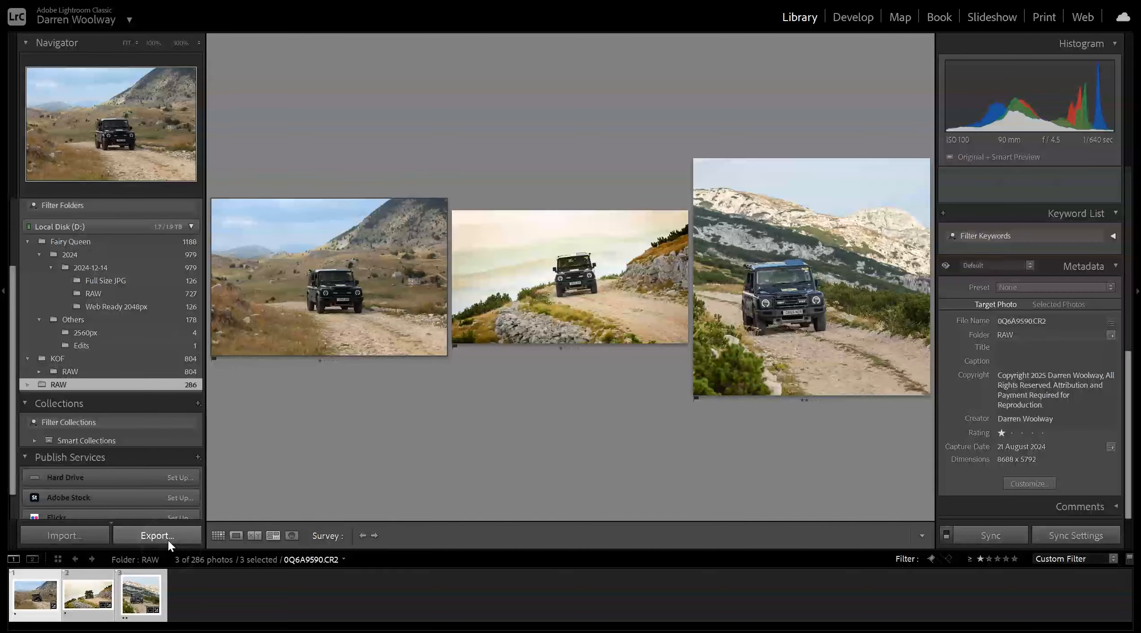
Open the export settings for the three selected photos and set the export location to the same folder as the original photo.
left_click(167, 539)
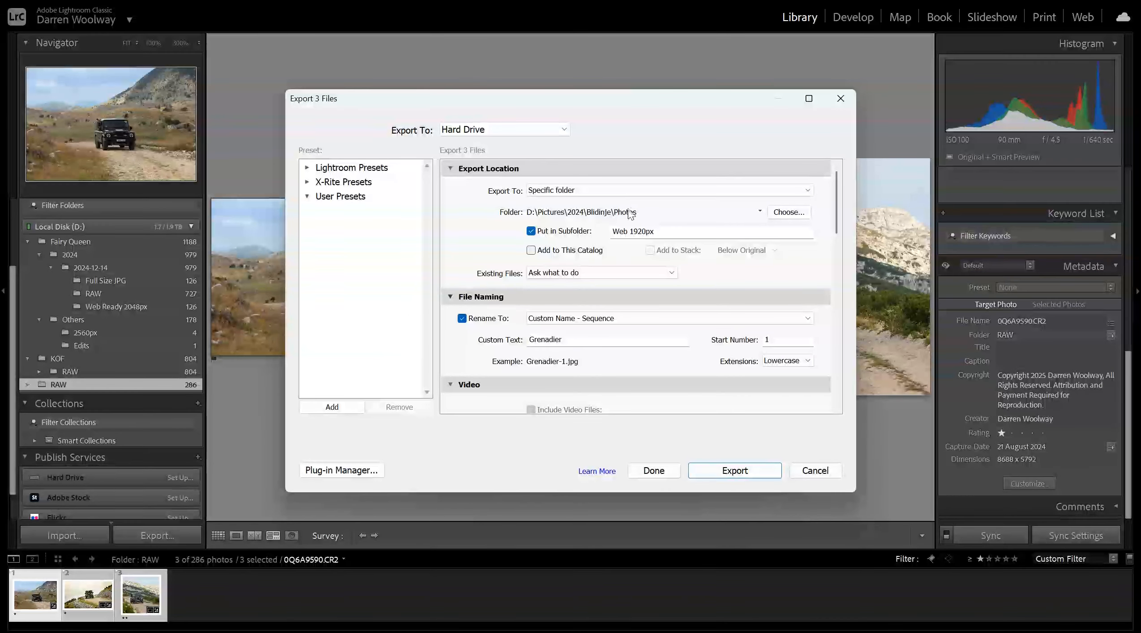
left_click(665, 195)
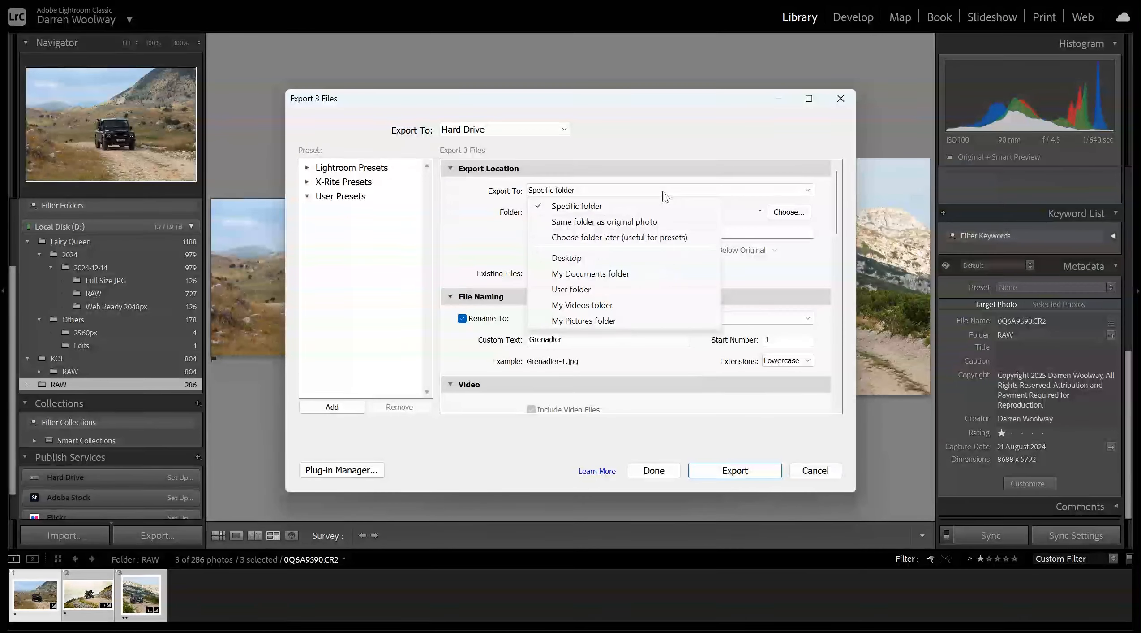
left_click(642, 223)
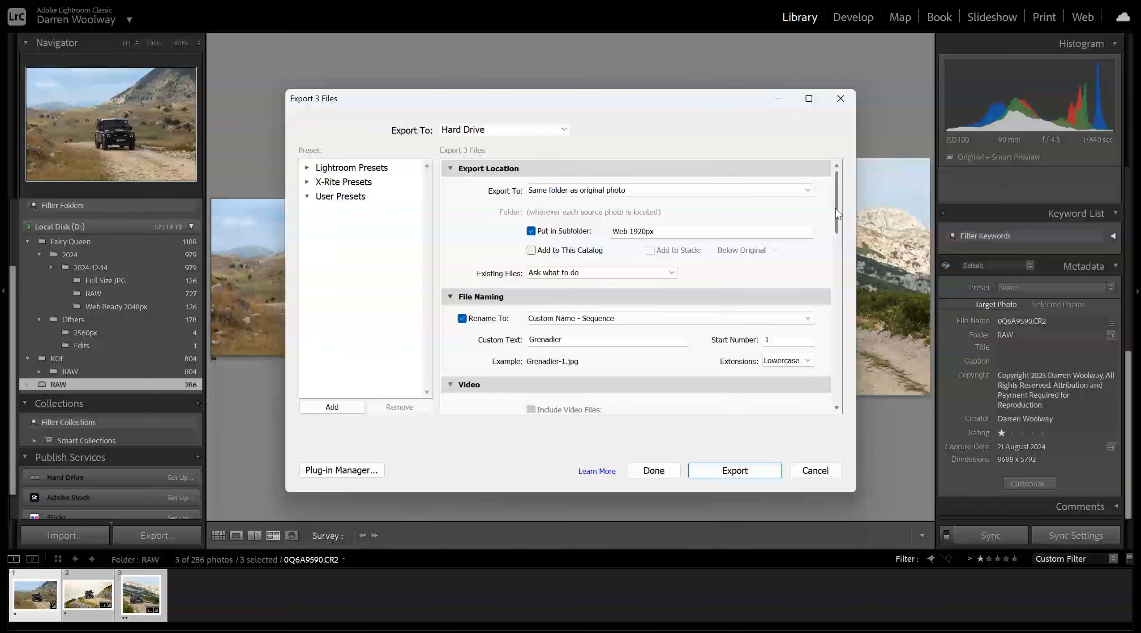
Size the export to 1920 pixels on the long edge at 72 pixels per inch, with Standard output sharpening for Screen.
left_click_drag(835, 208, 836, 238)
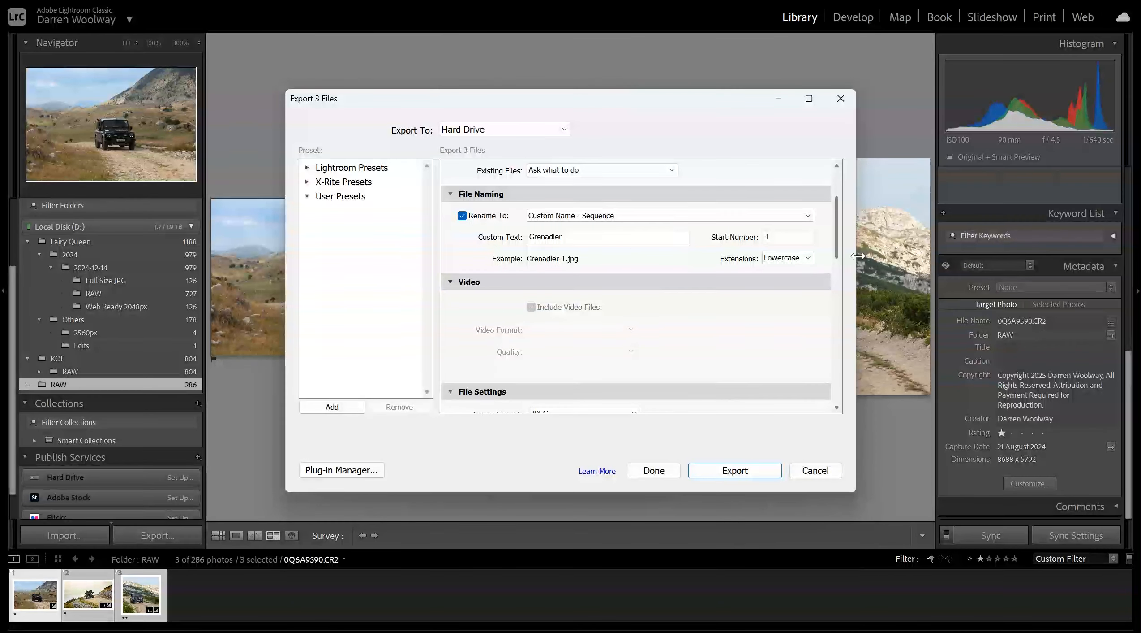
left_click_drag(837, 235, 842, 298)
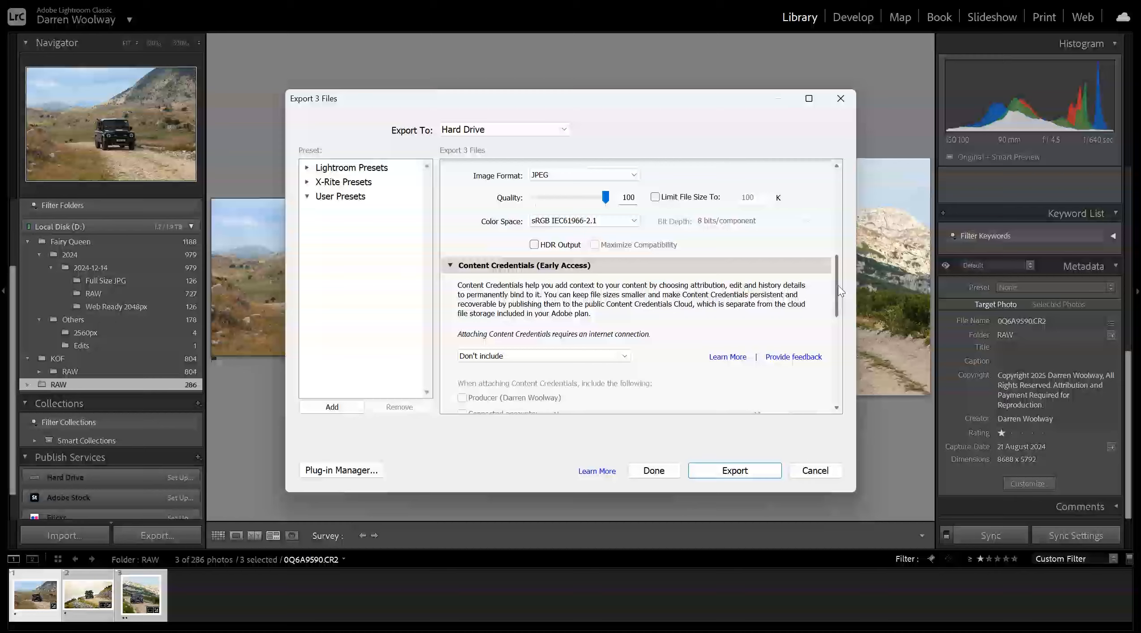
left_click_drag(839, 286, 846, 353)
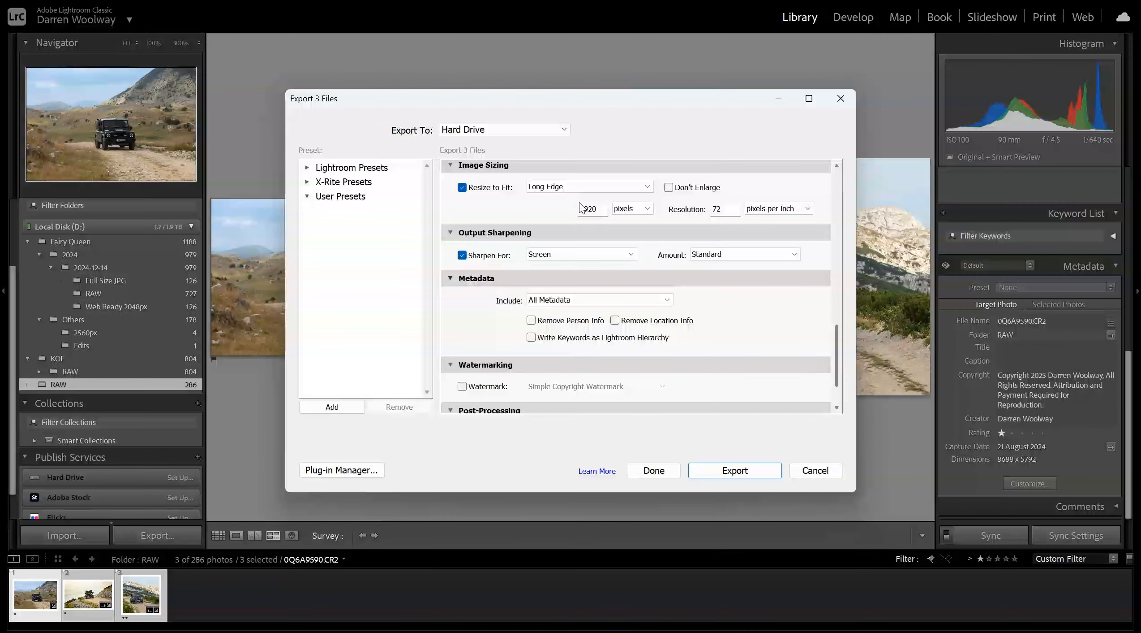
double_click(591, 208)
double_click(734, 210)
left_click(568, 259)
left_click(569, 269)
left_click(743, 259)
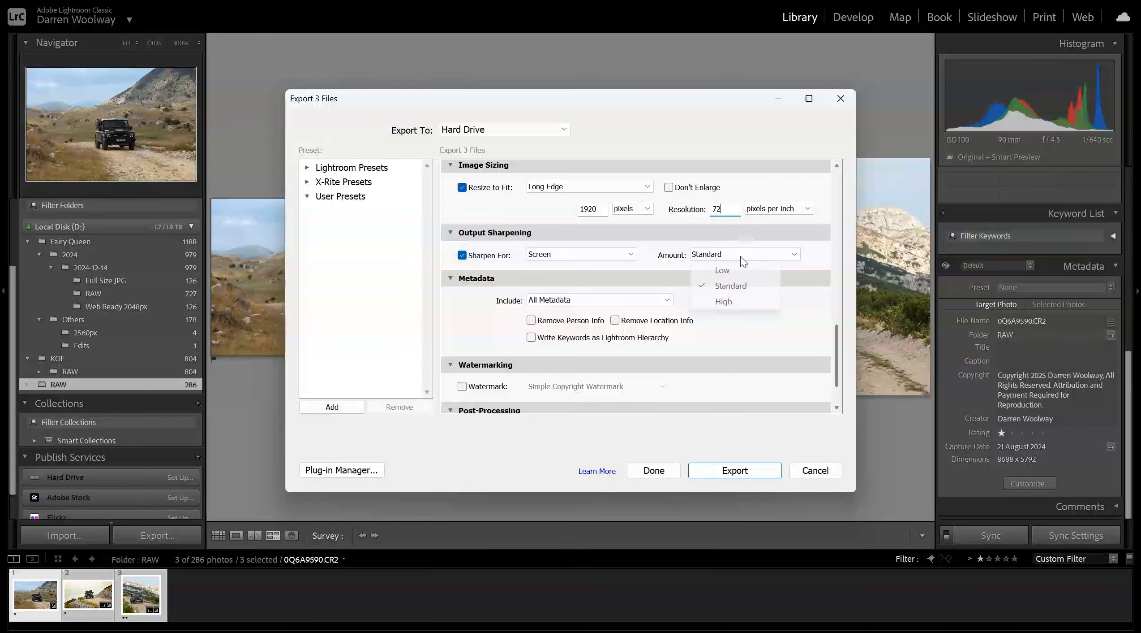
left_click(742, 286)
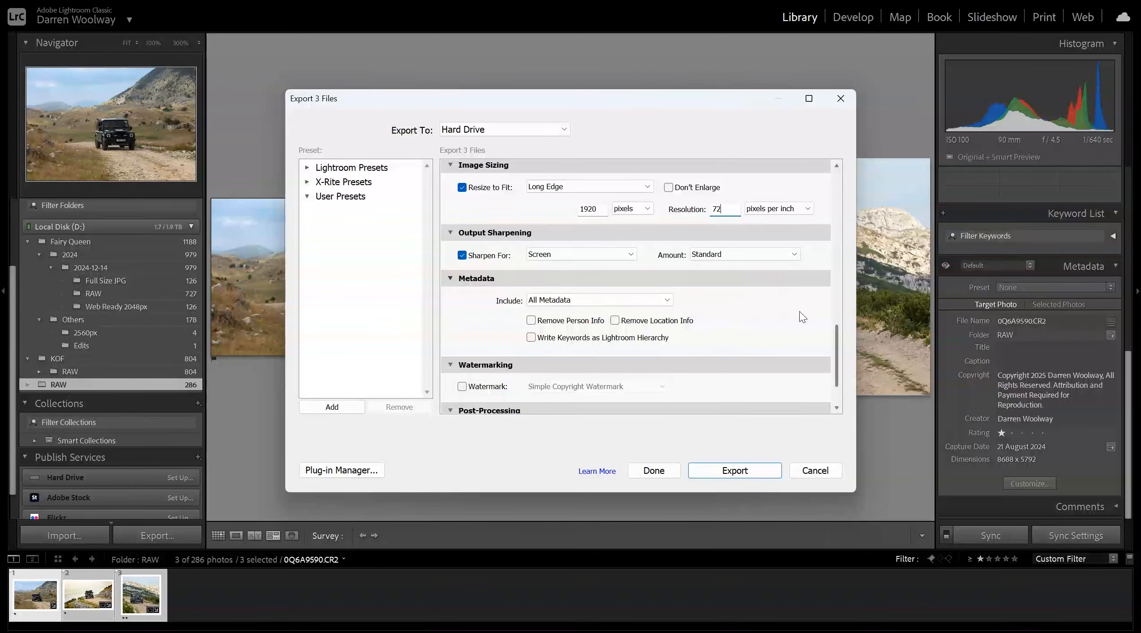
Save the export settings as a user preset named "1920px Web Ready" and export the three photos.
left_click_drag(836, 343, 837, 362)
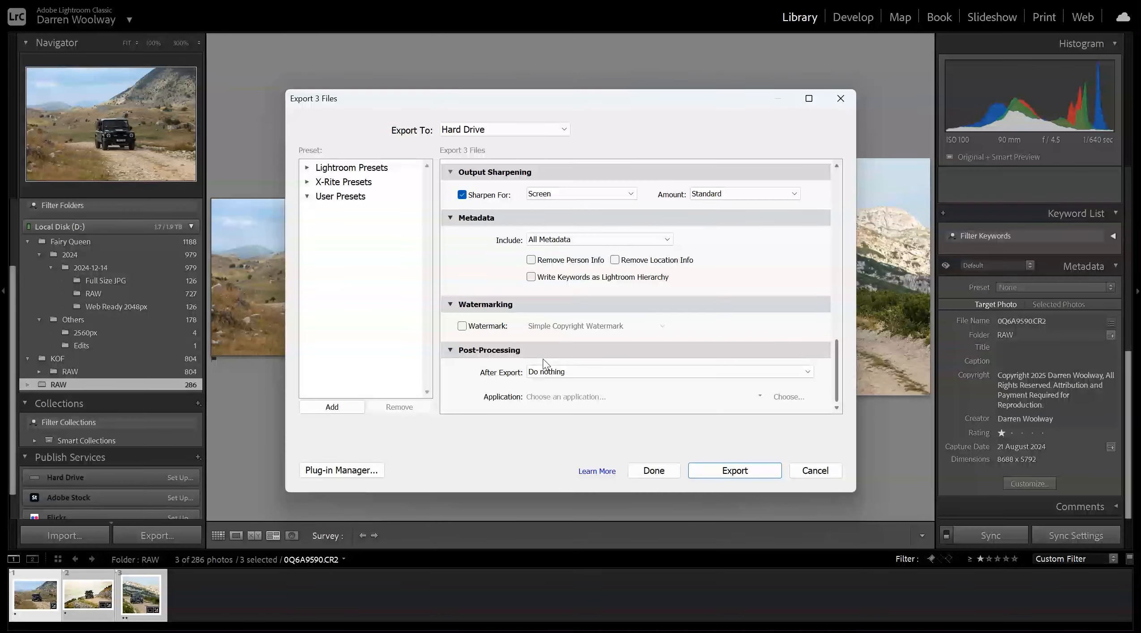
left_click(312, 409)
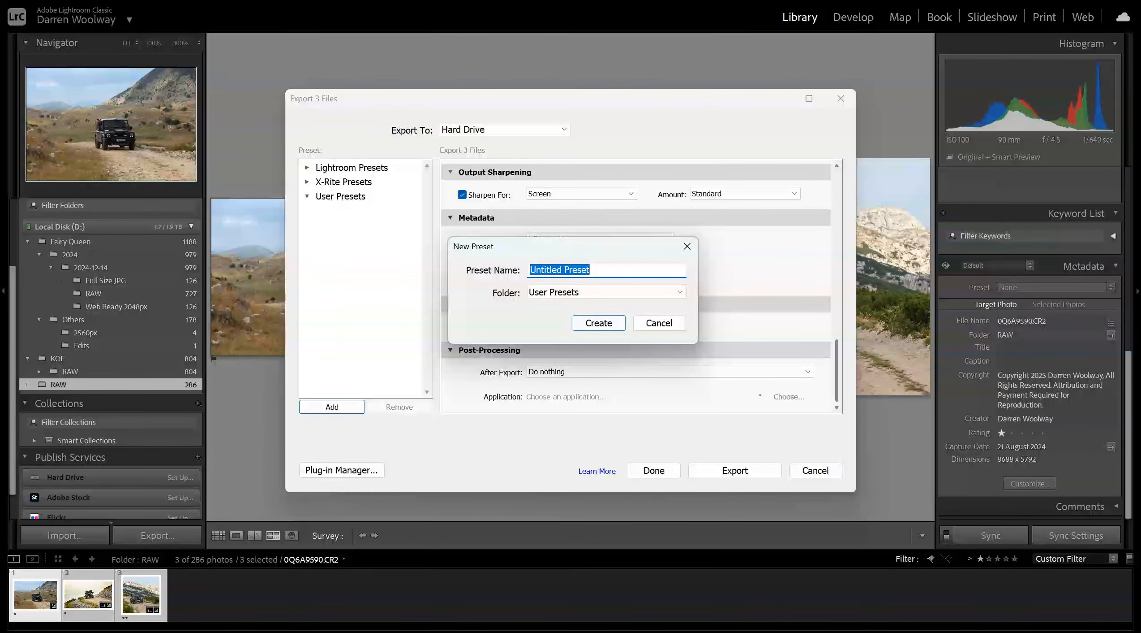
type("1920px ")
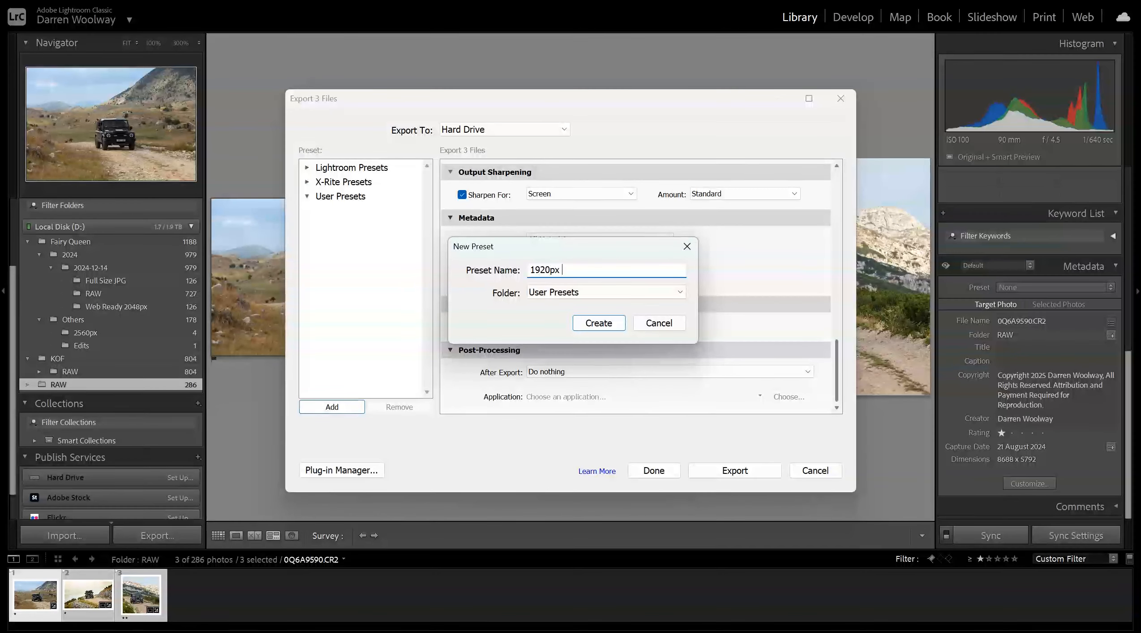
type("Web Ready")
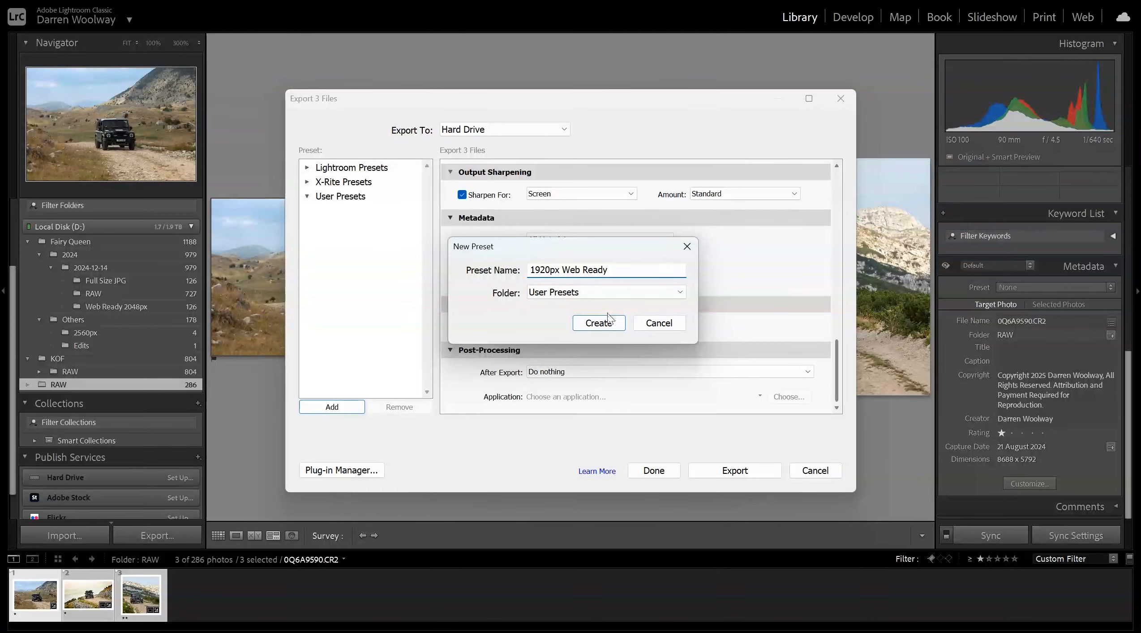
left_click(599, 323)
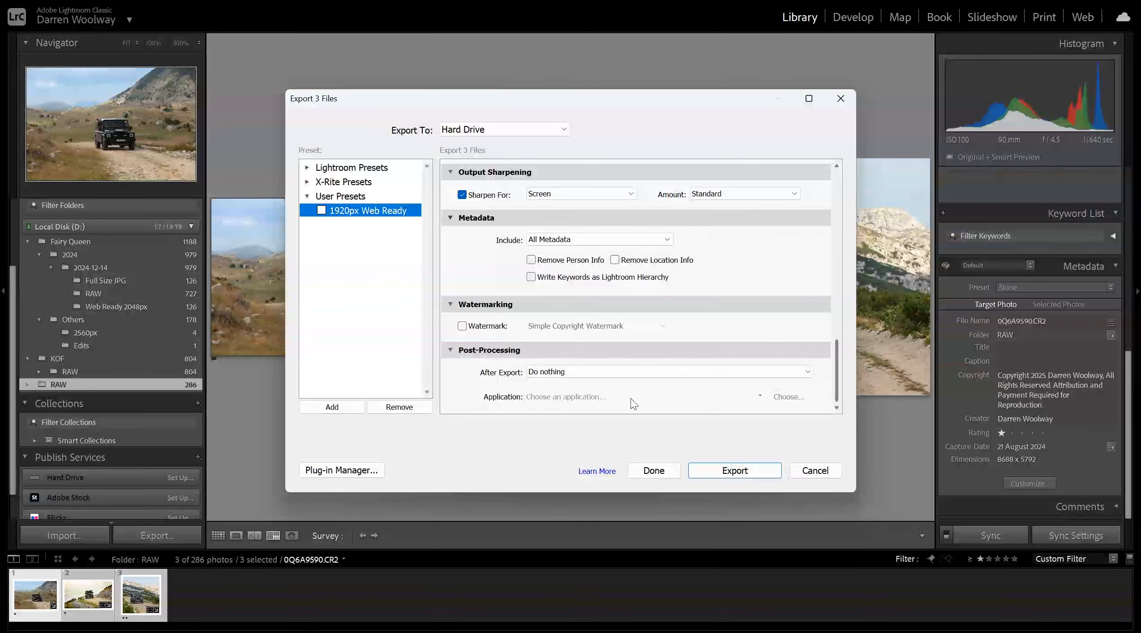
left_click(711, 471)
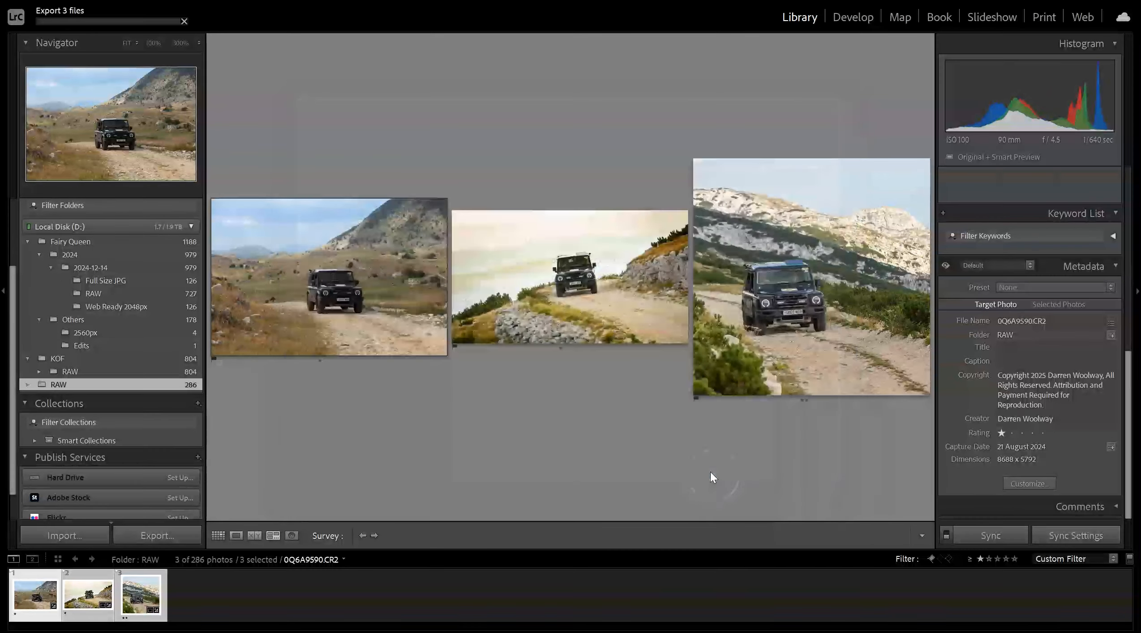
Switch to File Explorer, check the exported photos in the Web 1920px folder under Blidinje\Photos\RAW, and return to Lightroom Classic.
left_click(572, 630)
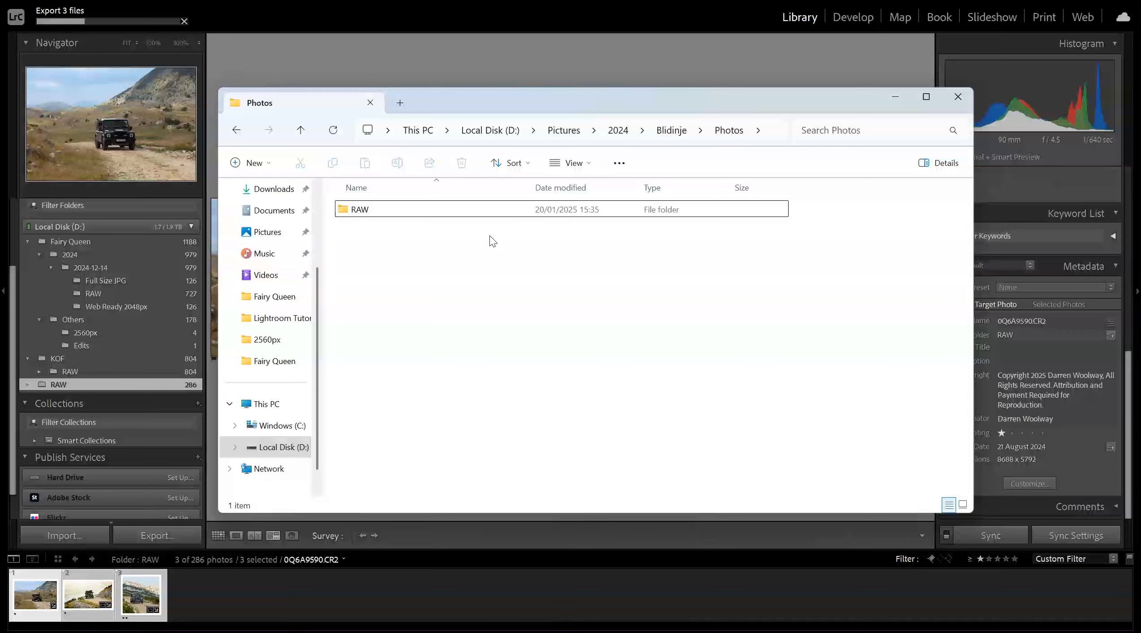
left_click(681, 131)
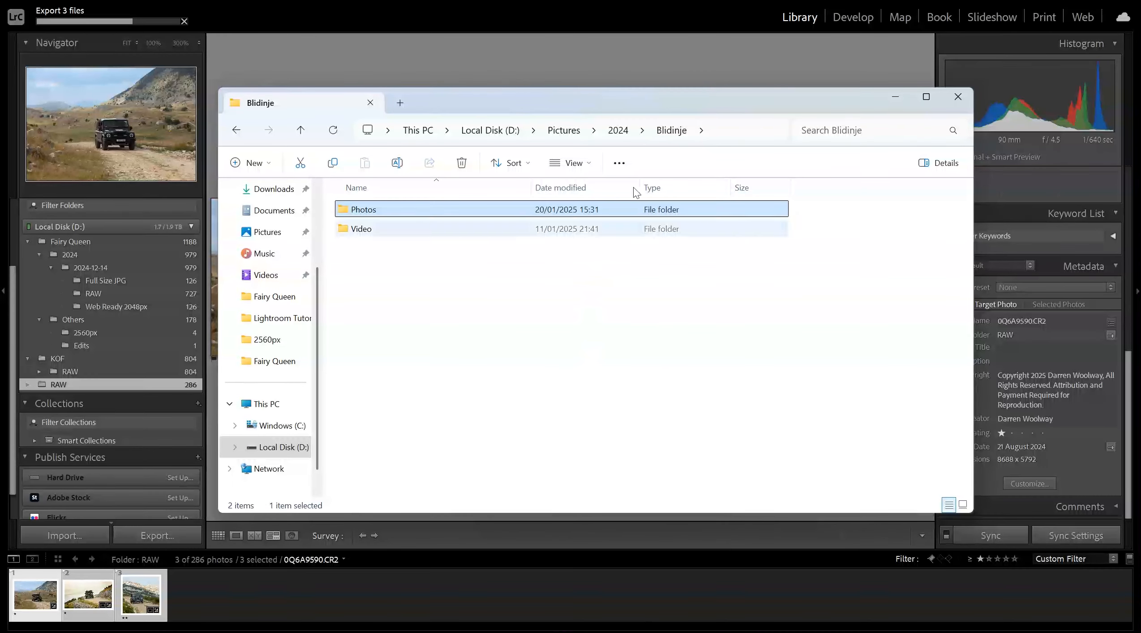
left_click(619, 131)
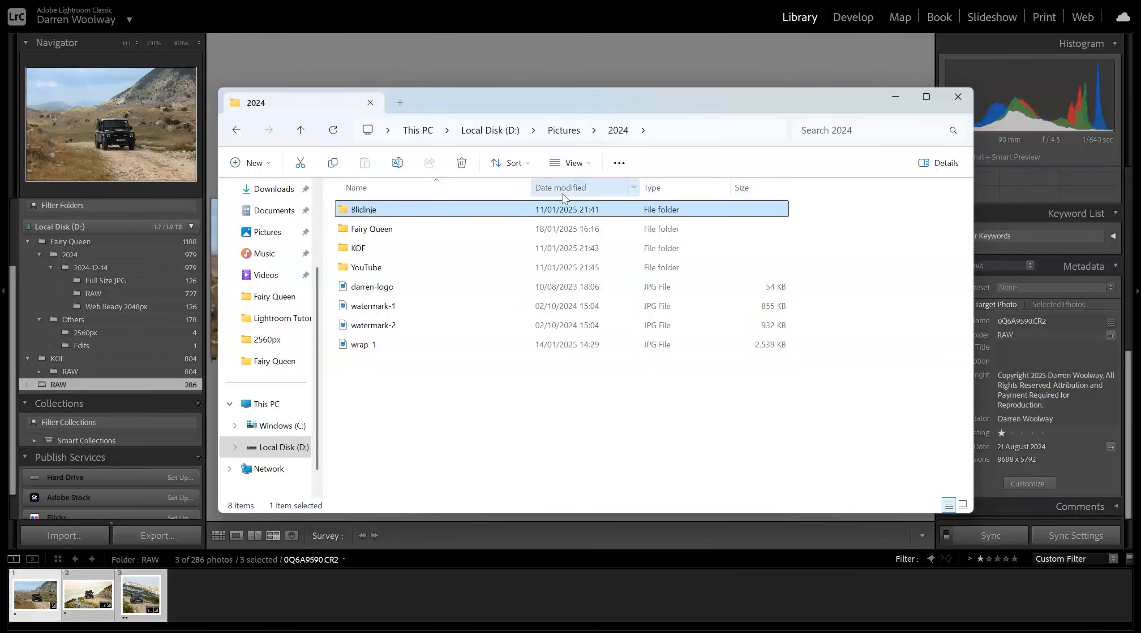
double_click(346, 213)
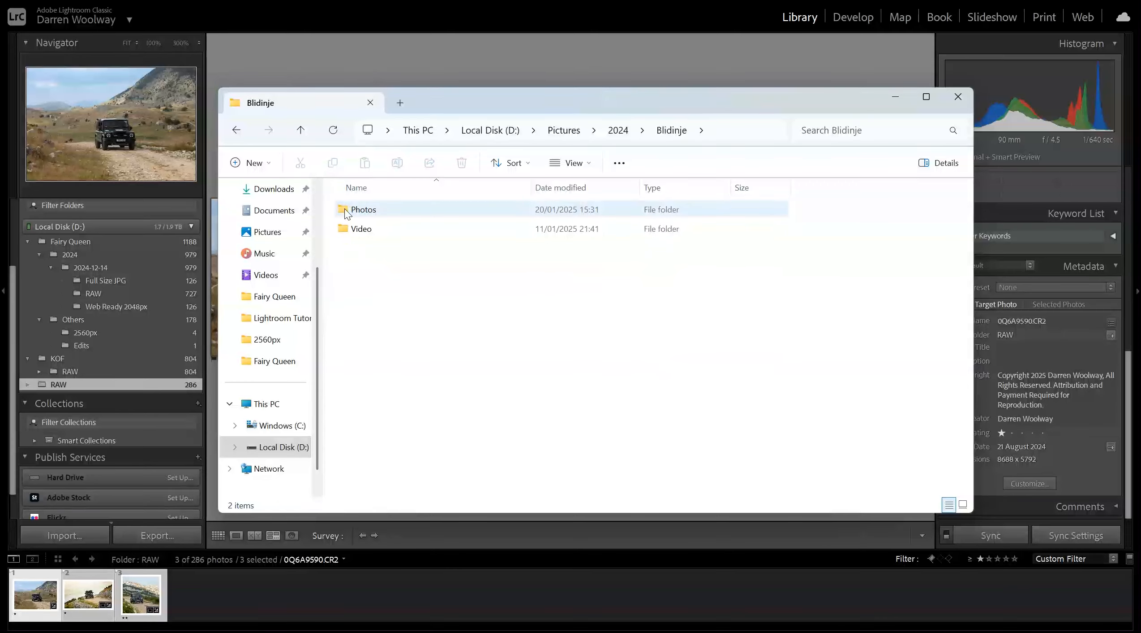
double_click(346, 212)
double_click(346, 213)
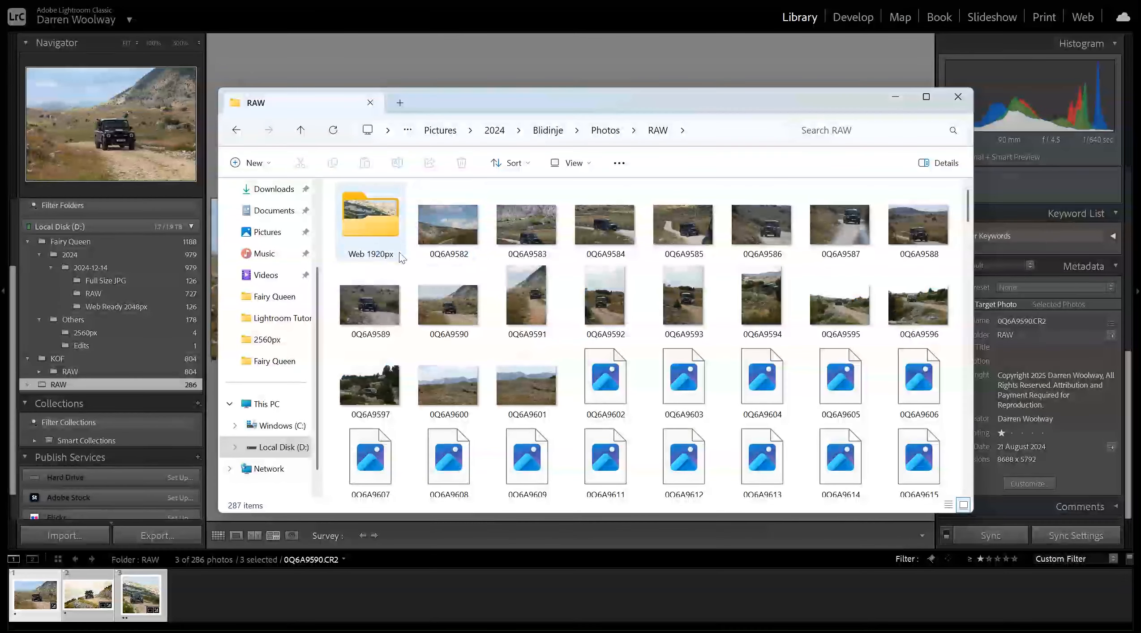
left_click(379, 226)
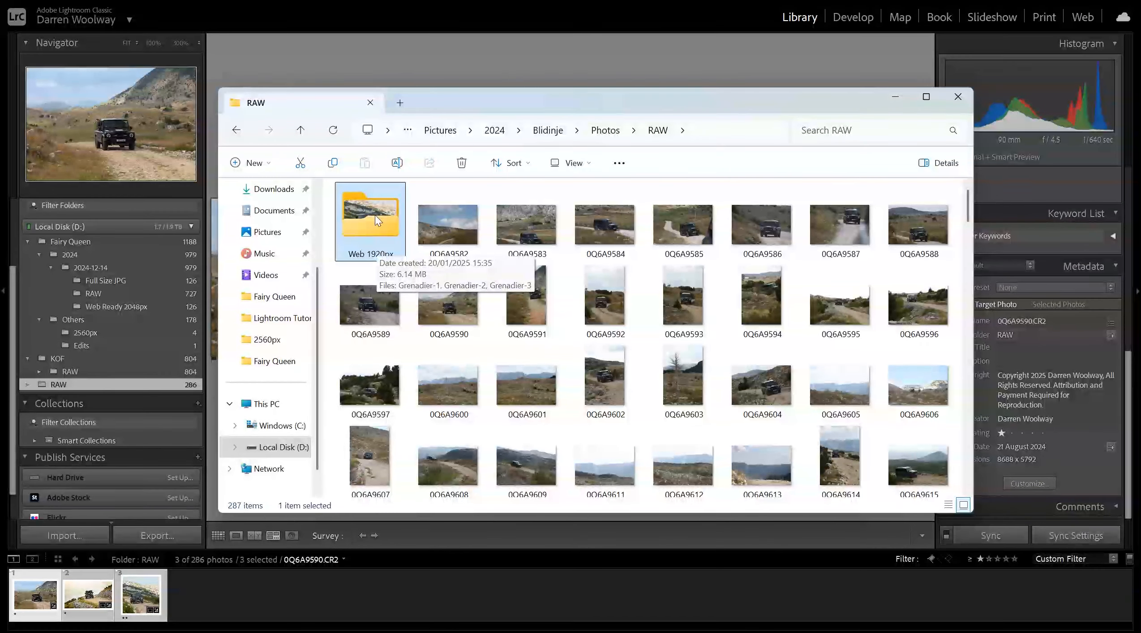
double_click(372, 219)
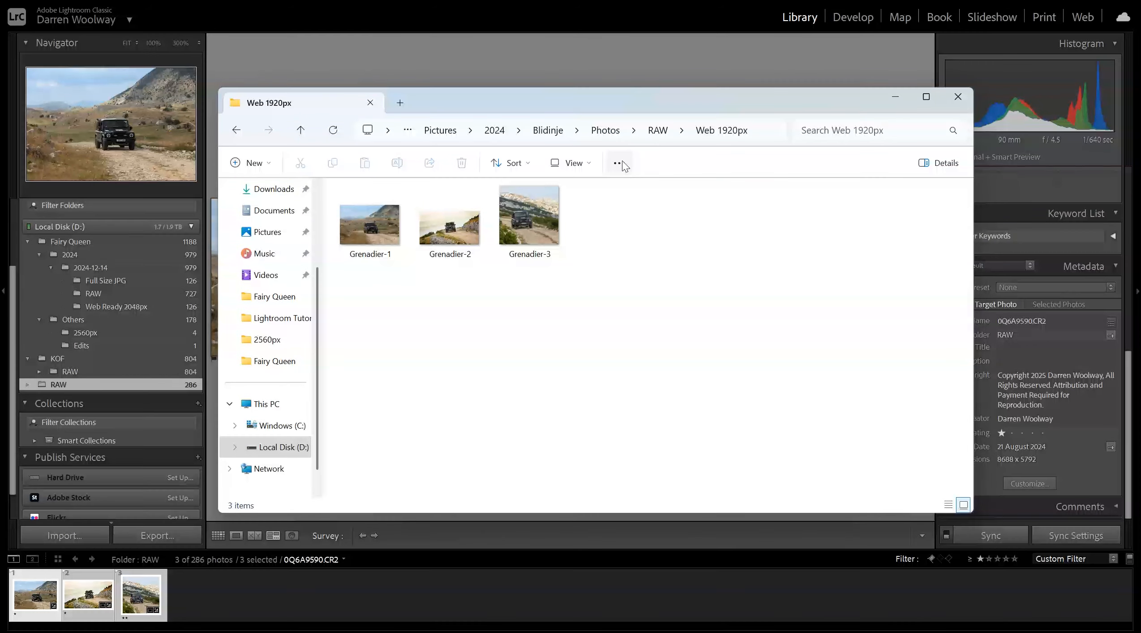
left_click(653, 131)
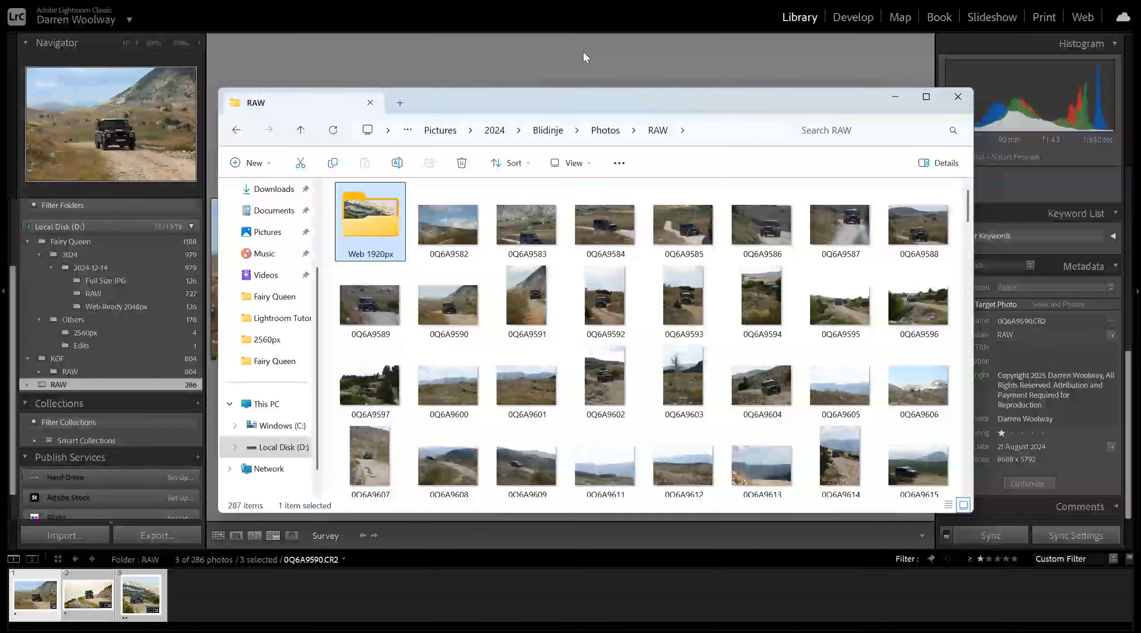
left_click(583, 52)
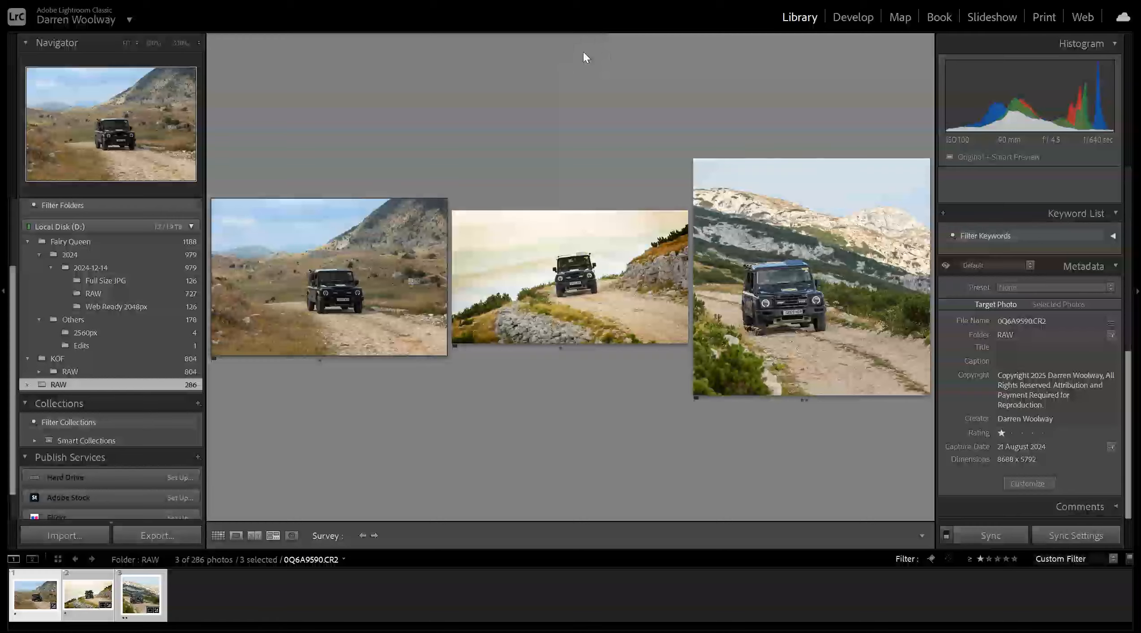
Reopen the export settings for the three photos and set the destination subfolder to "Print Ready TIFF".
left_click(171, 529)
left_click(172, 534)
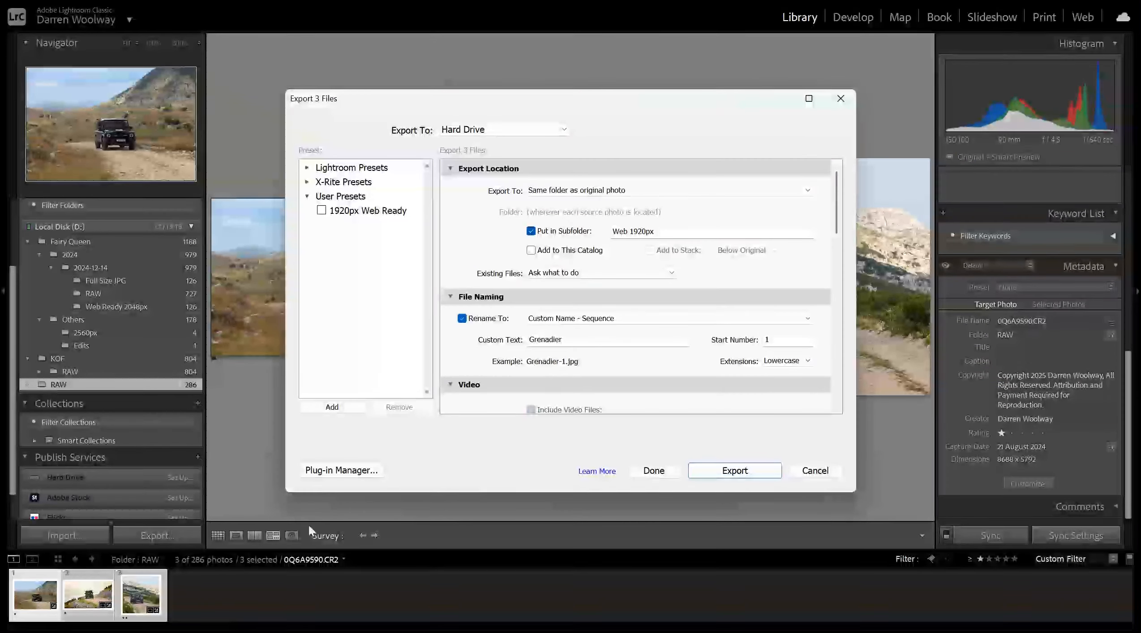
left_click(687, 231)
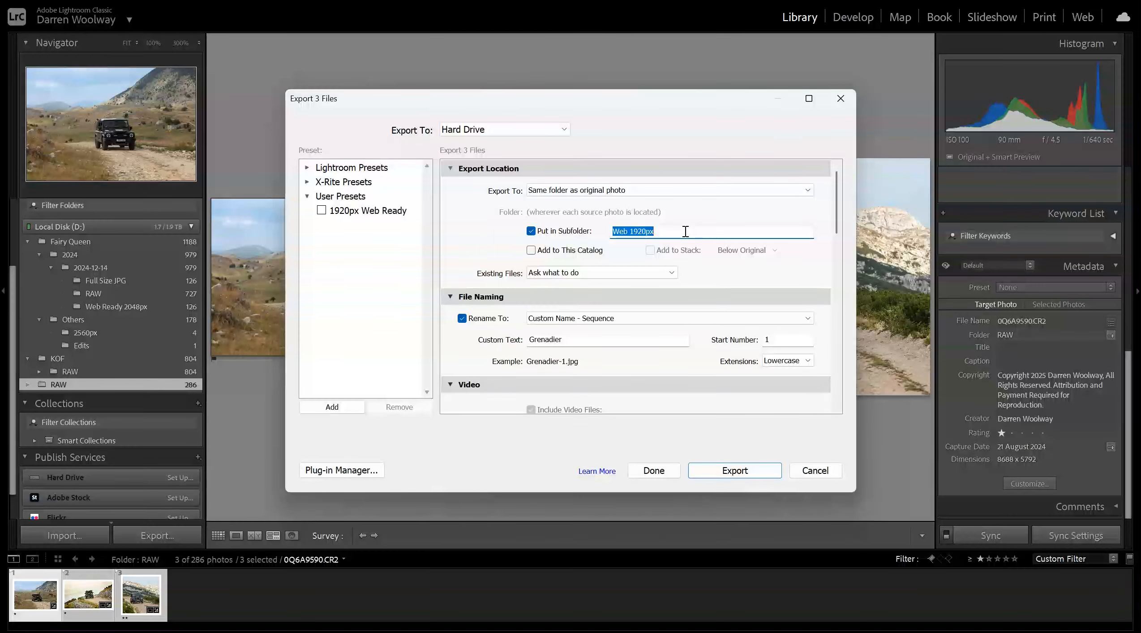
type("Pr")
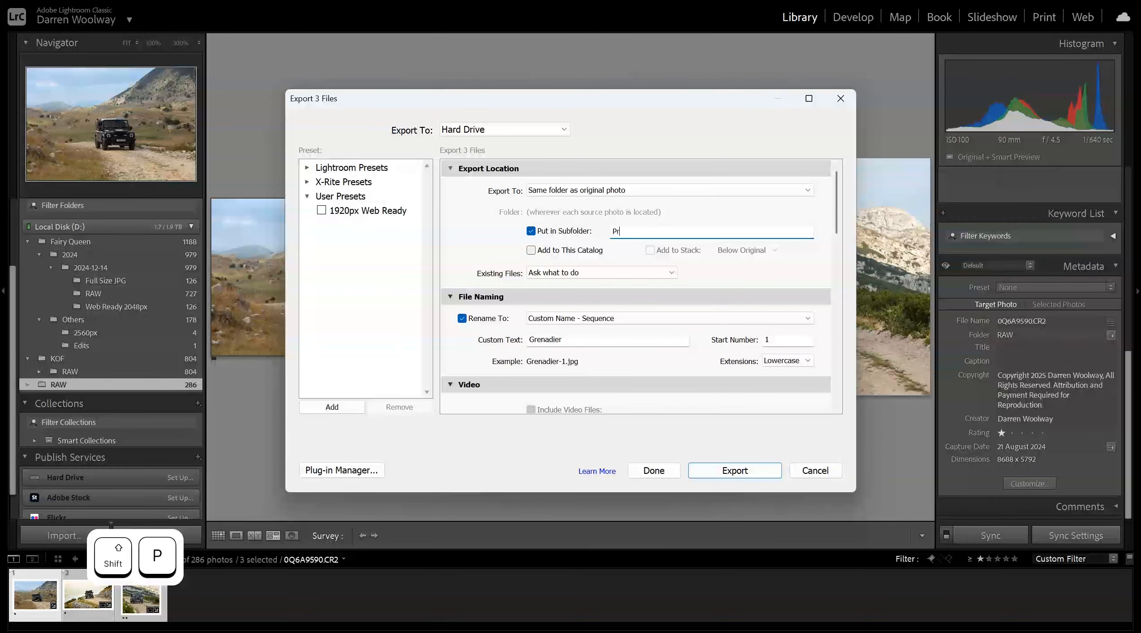
type("int Ready ")
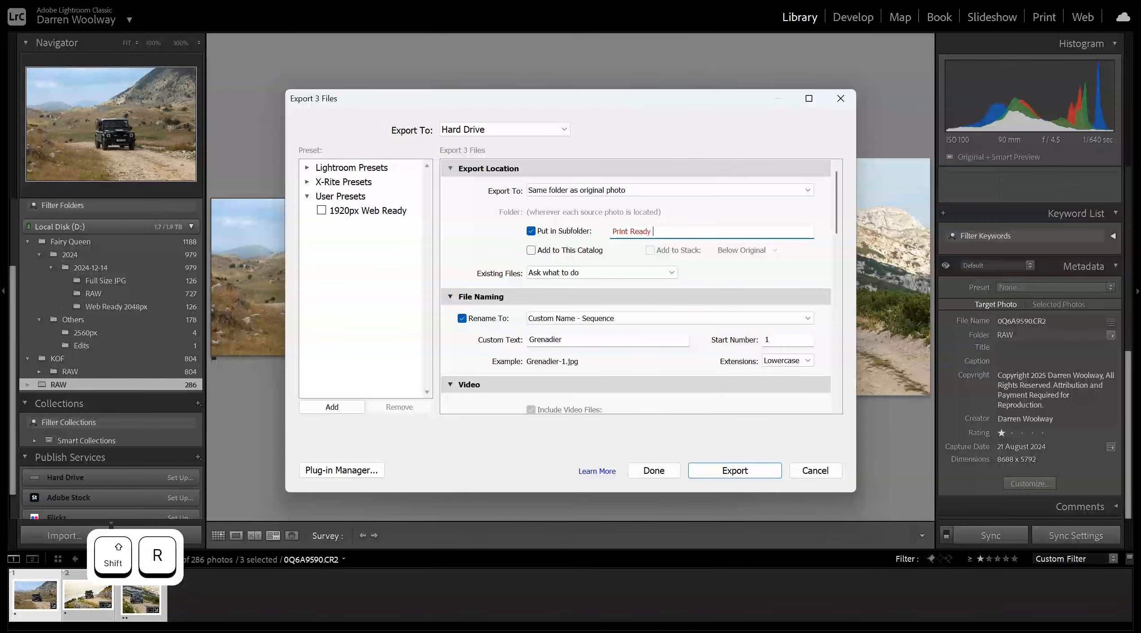
type("TIFF")
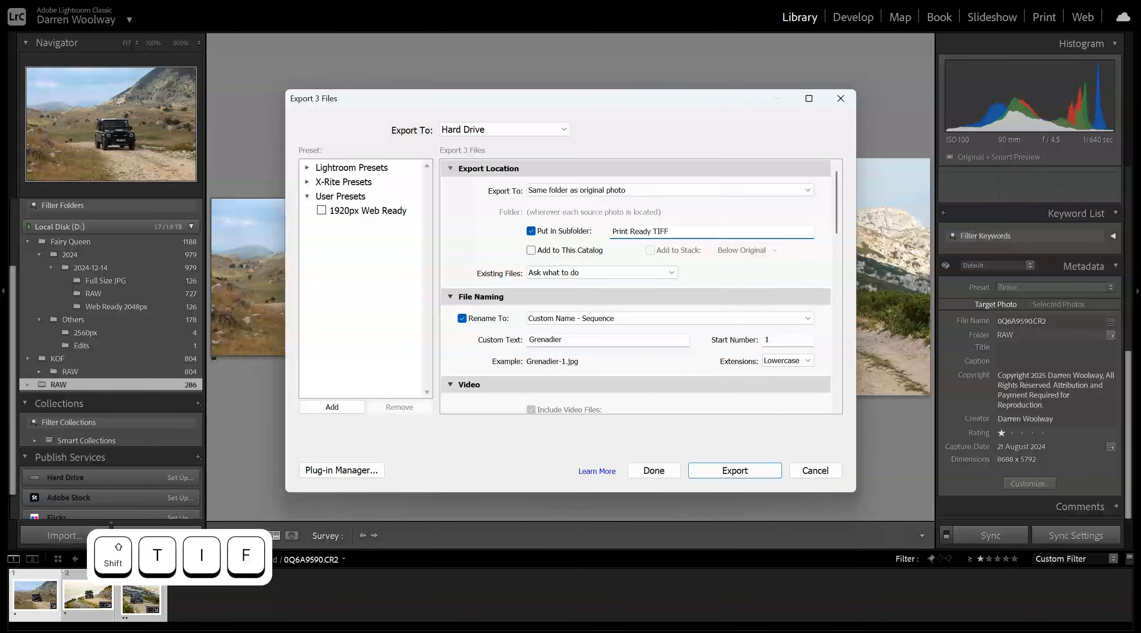
Set the export image format to TIFF and the bit depth to 16 bits/component.
left_click_drag(837, 224, 846, 258)
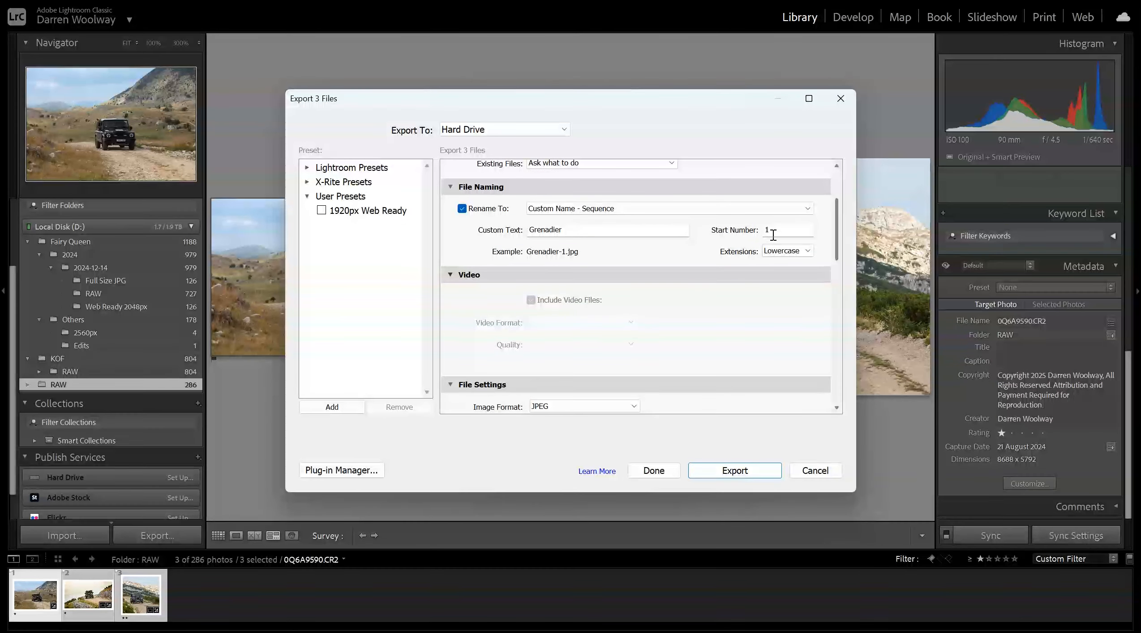
left_click_drag(838, 227, 848, 278)
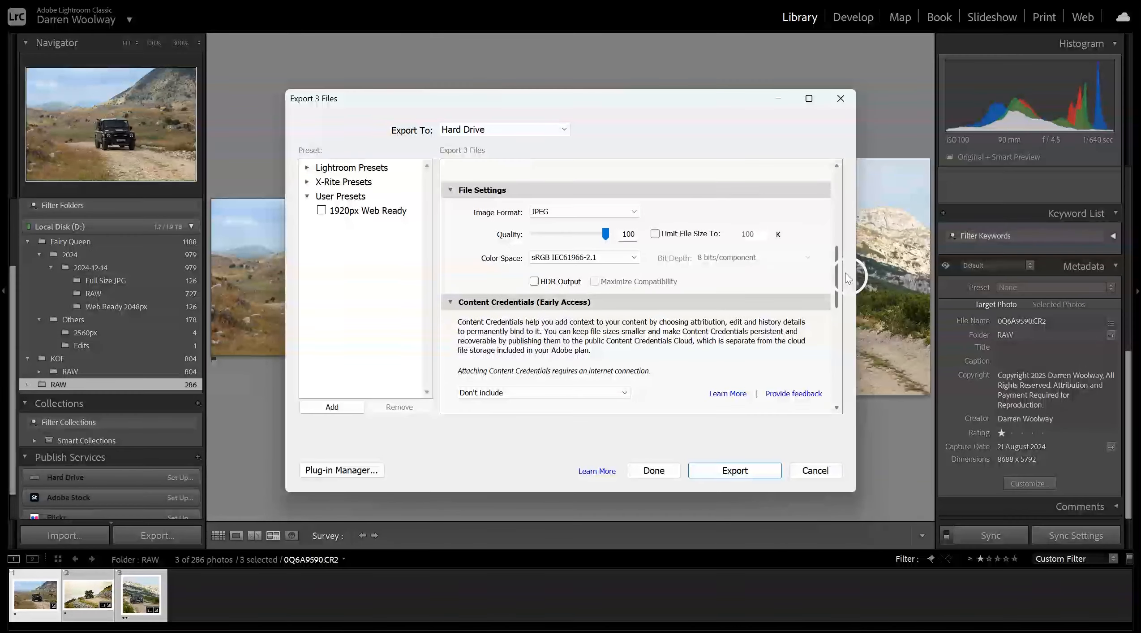
left_click(574, 214)
left_click(573, 290)
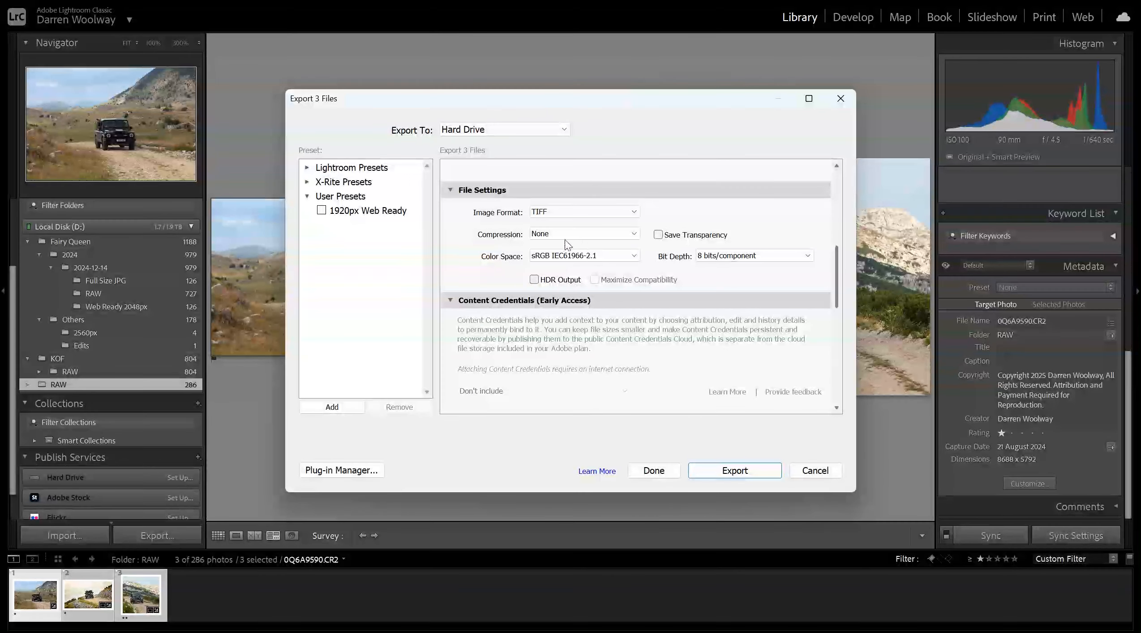
left_click(605, 266)
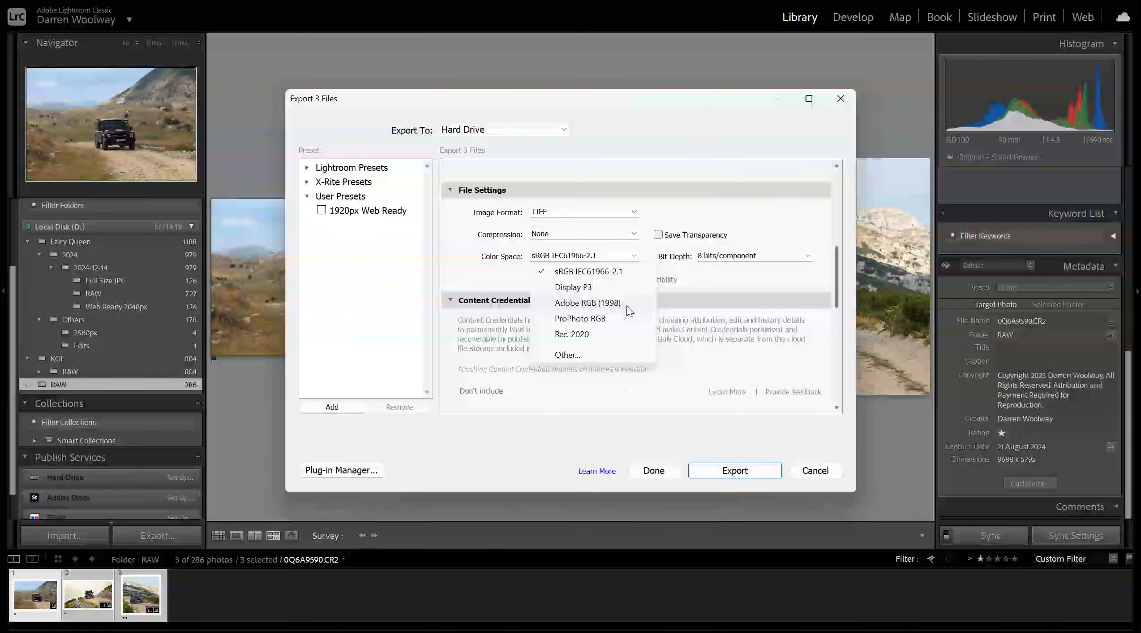
left_click(738, 285)
left_click(792, 260)
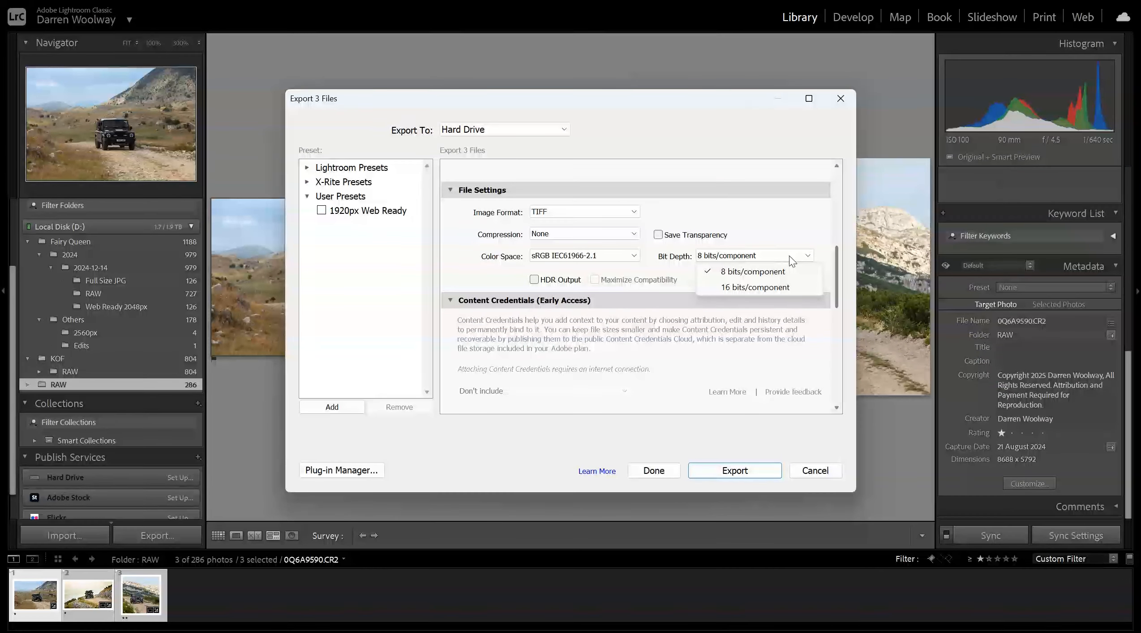
left_click(795, 287)
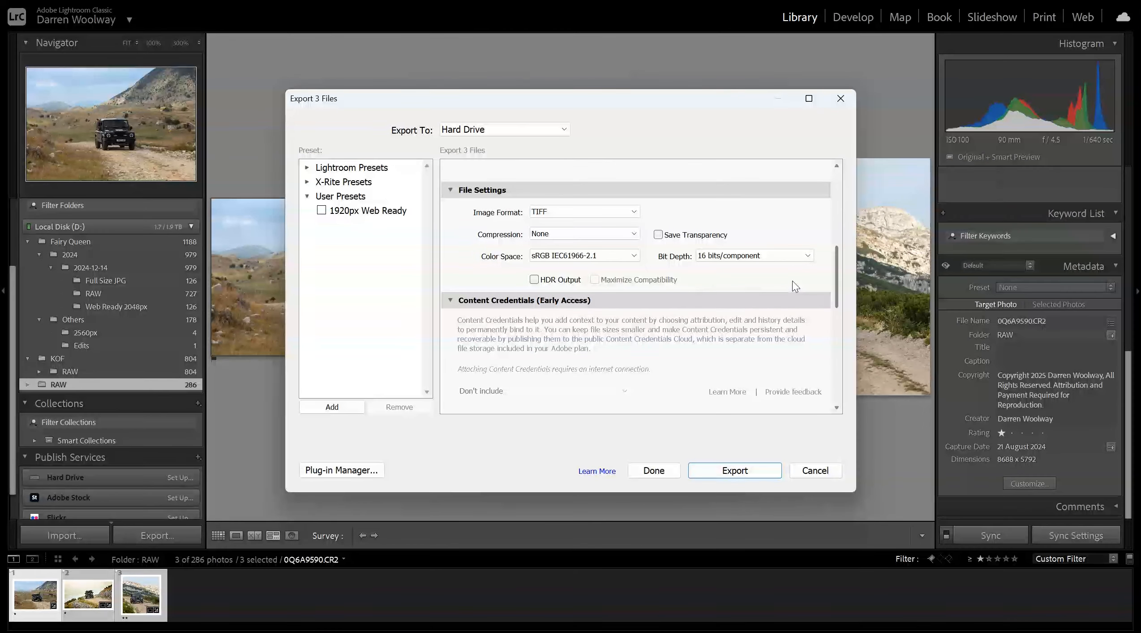
Turn off resizing, set the resolution to 240 pixels per inch, and disable output sharpening.
left_click_drag(837, 275, 837, 345)
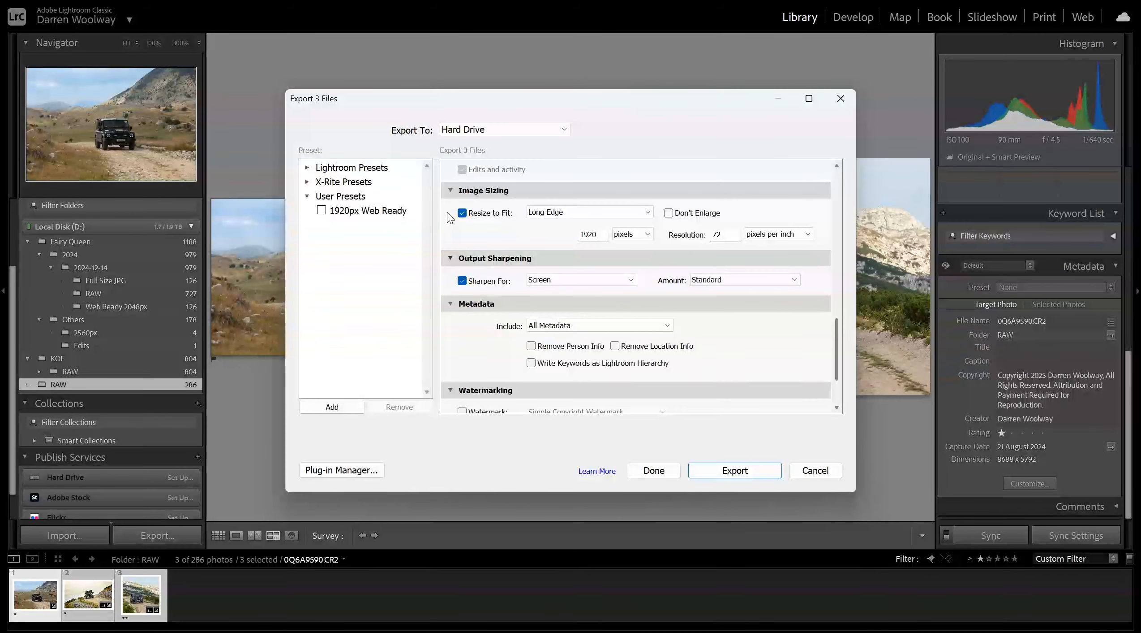
left_click(462, 214)
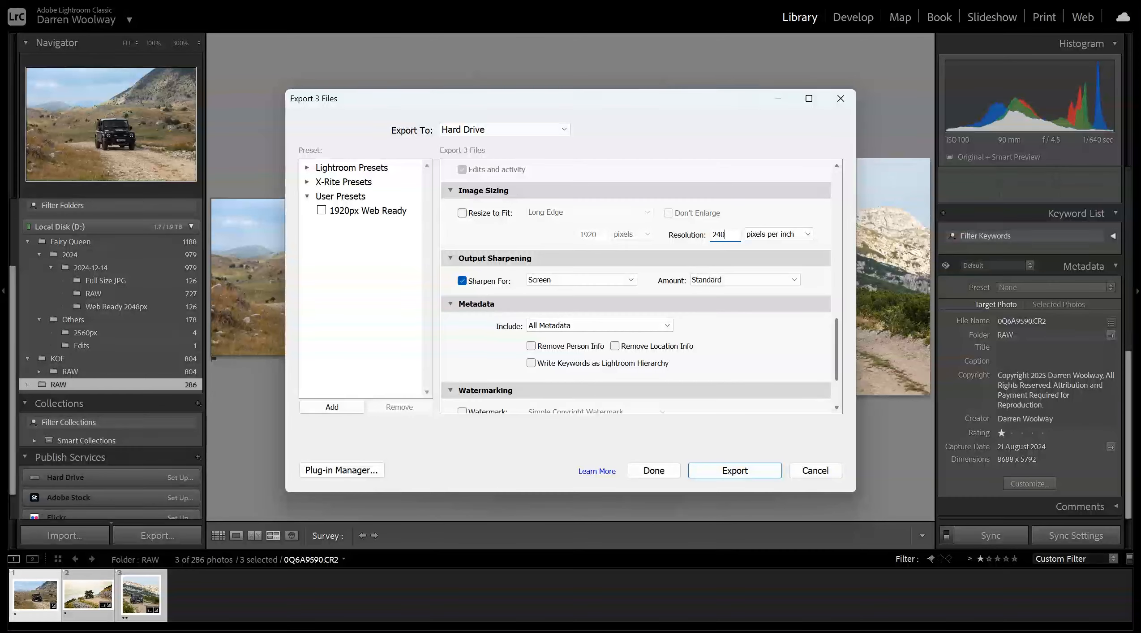
left_click(462, 282)
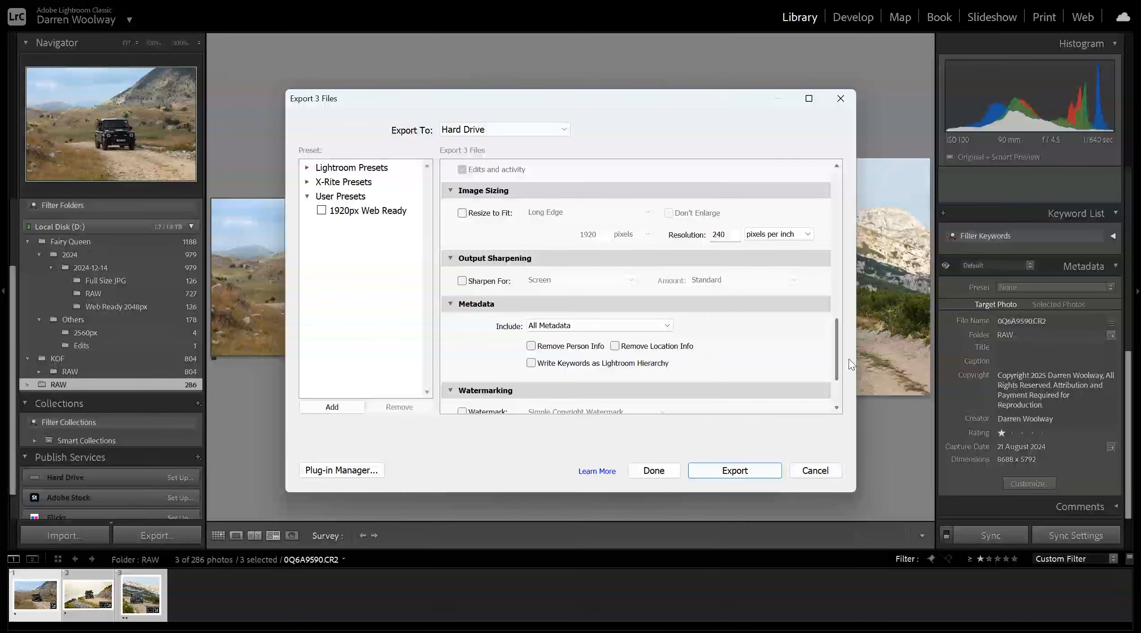
Save the export settings as a user preset named "Print Ready TIFF" and export the three photos.
left_click_drag(837, 357, 835, 388)
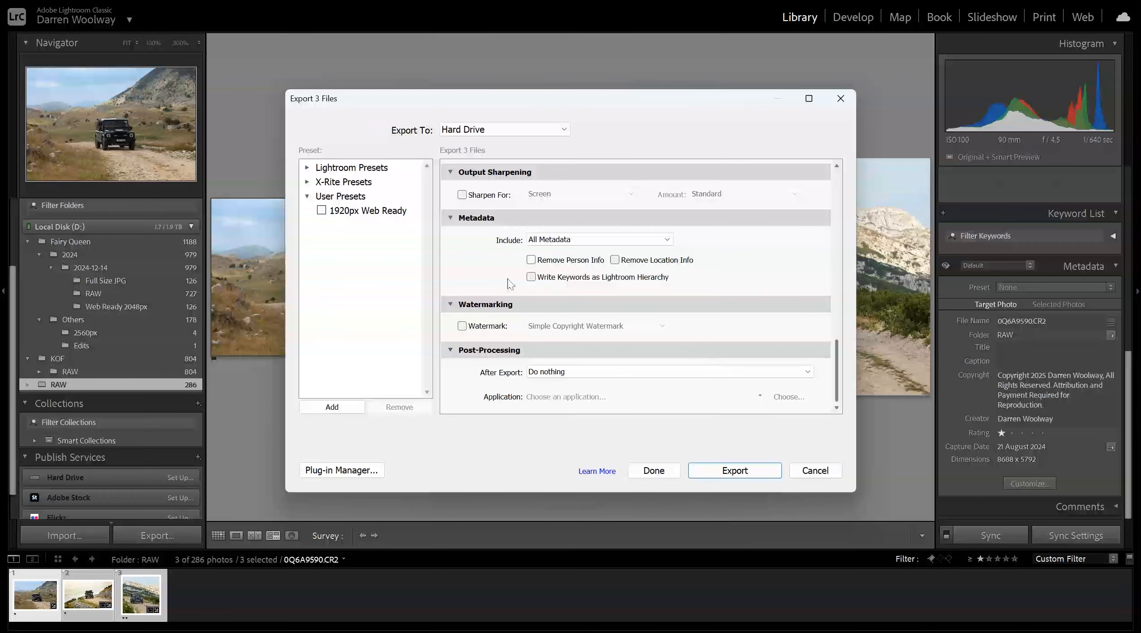
left_click(332, 406)
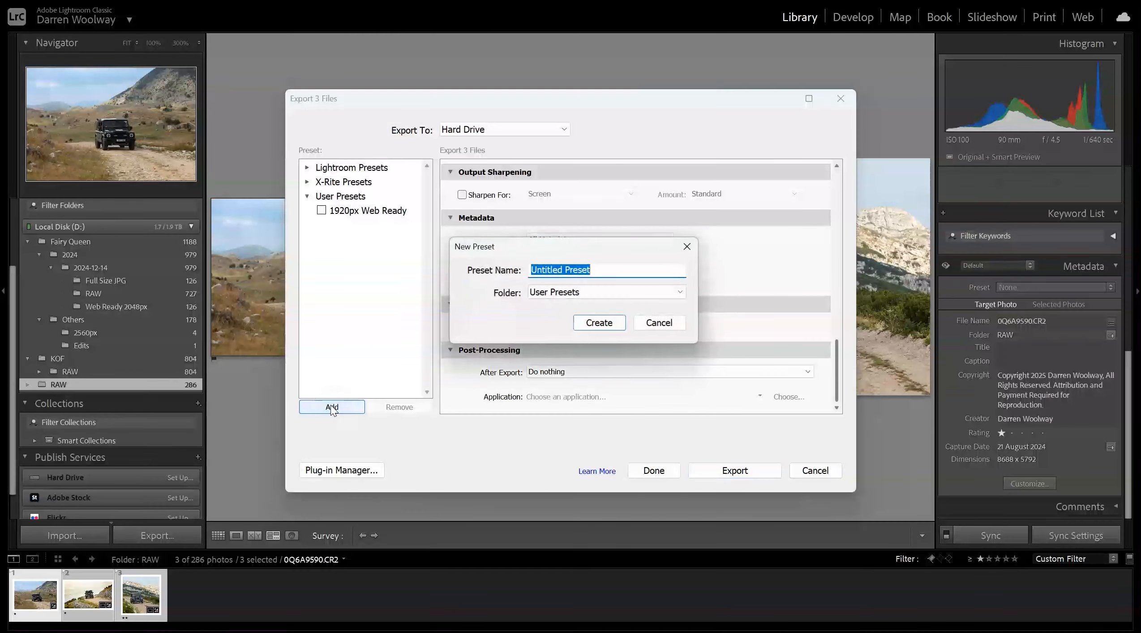
type("Print")
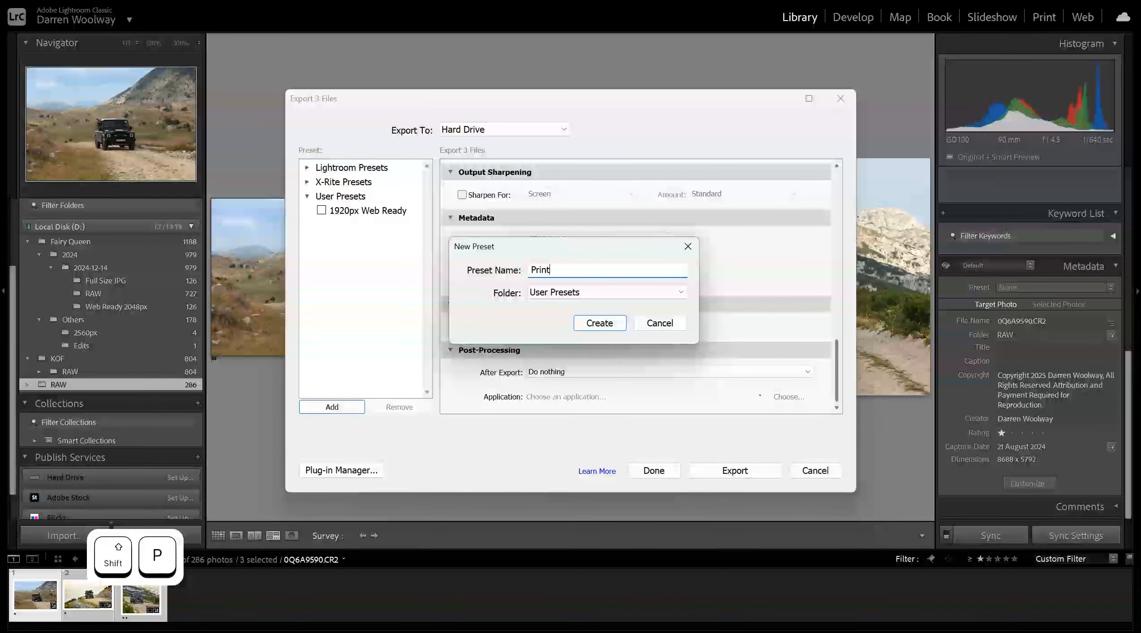
type(" Ready T")
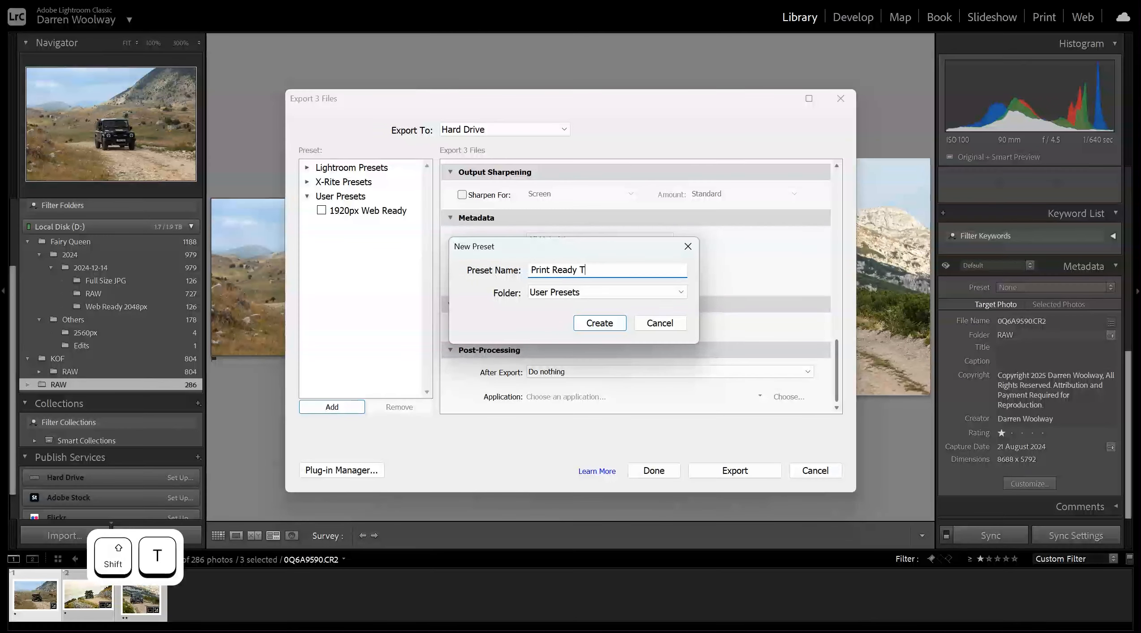
type("IFF")
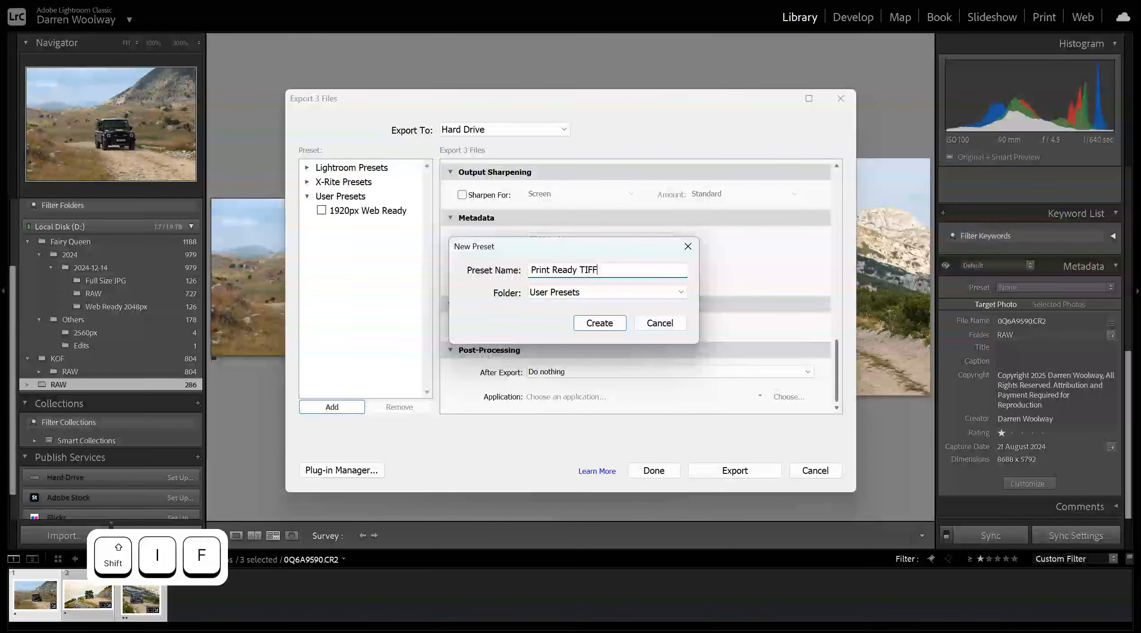
left_click(599, 324)
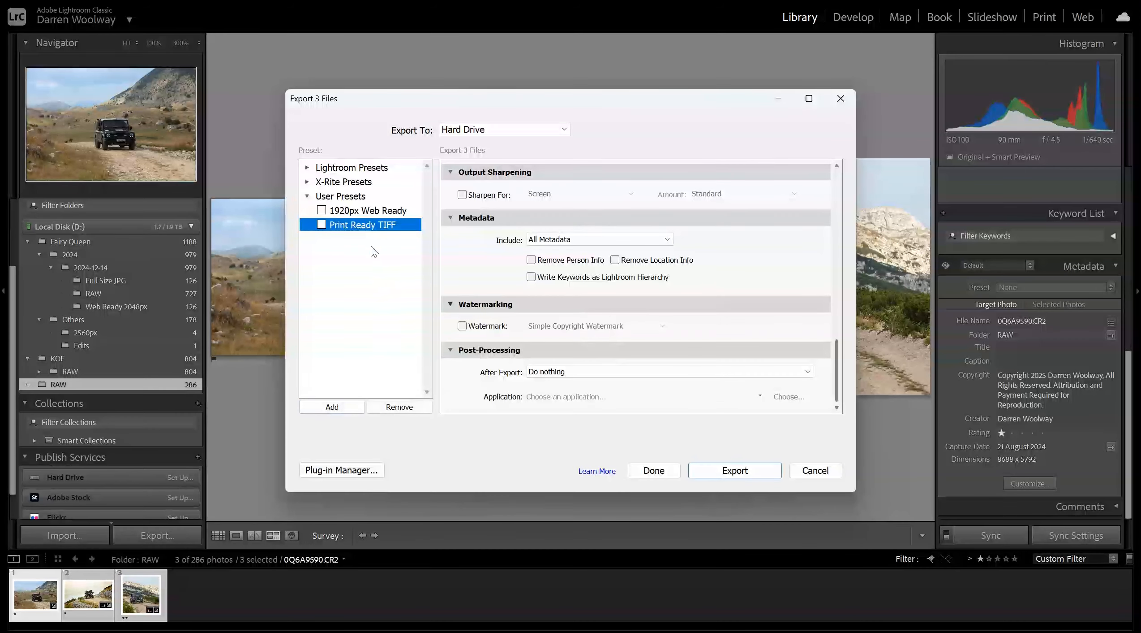
left_click(761, 479)
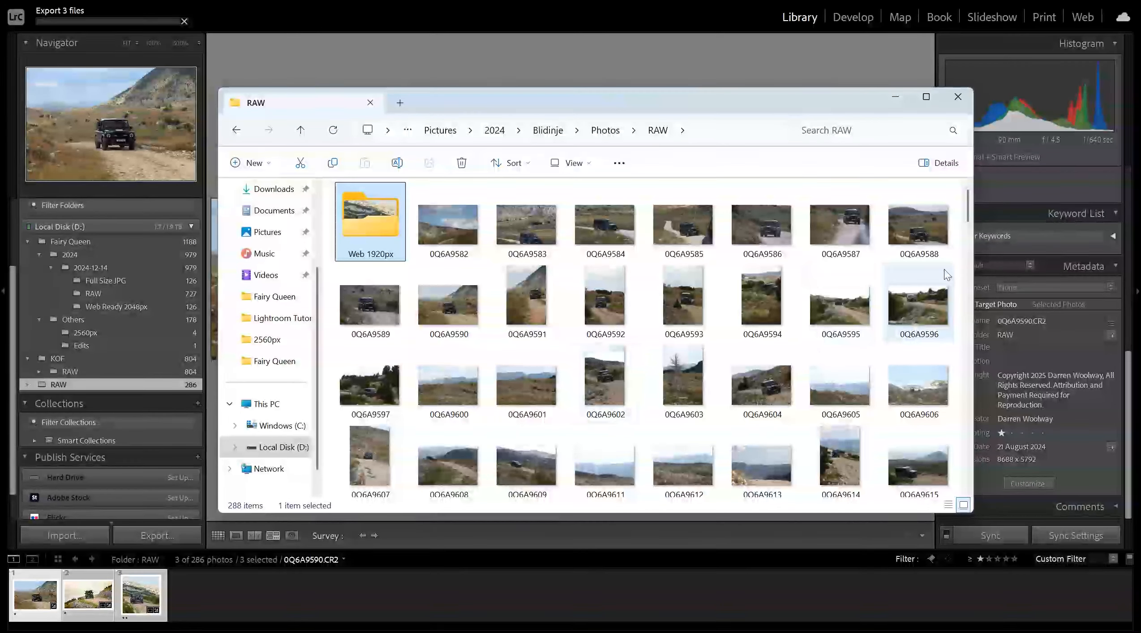
In File Explorer, check the exported files in RAW's Print Ready TIFF subfolder, go back to the RAW folder, and return to Lightroom Classic.
left_click(461, 212)
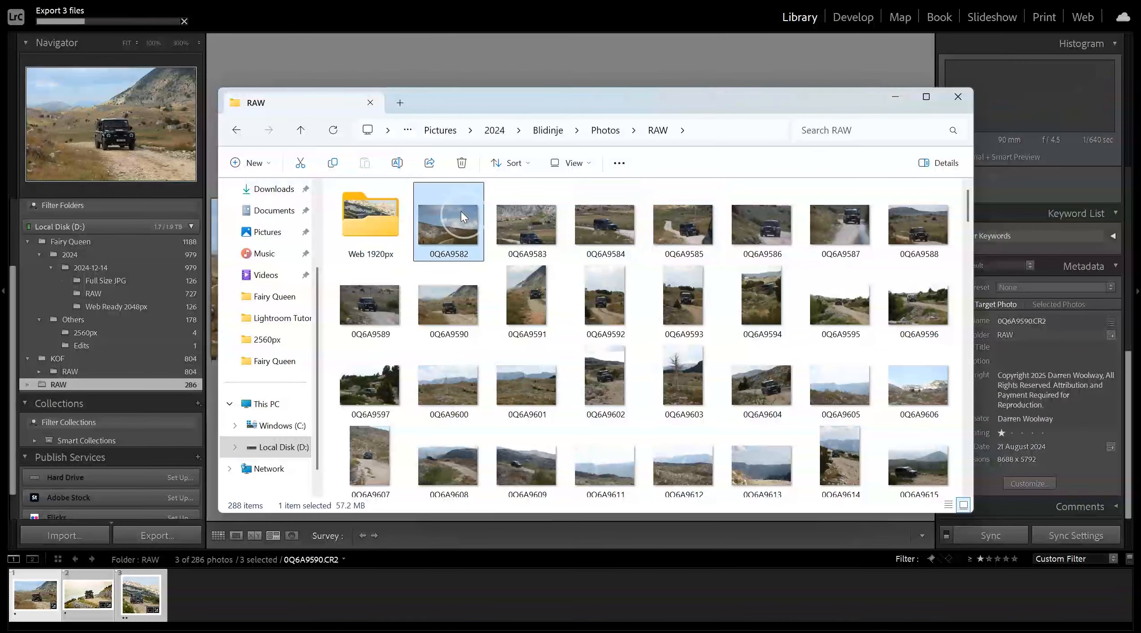
key("End")
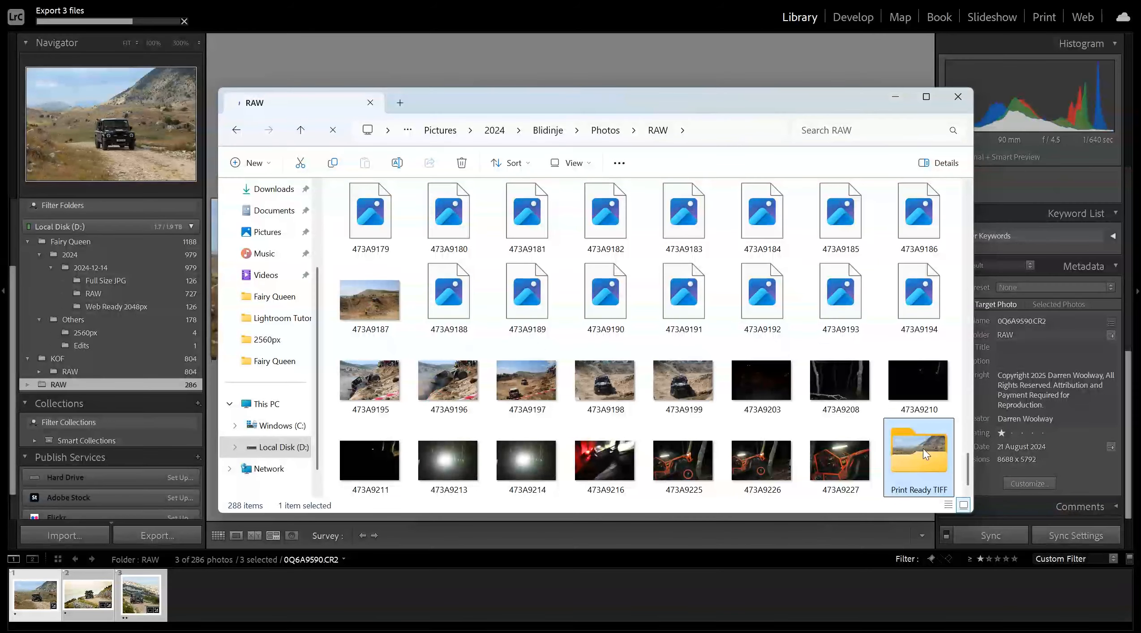
double_click(922, 447)
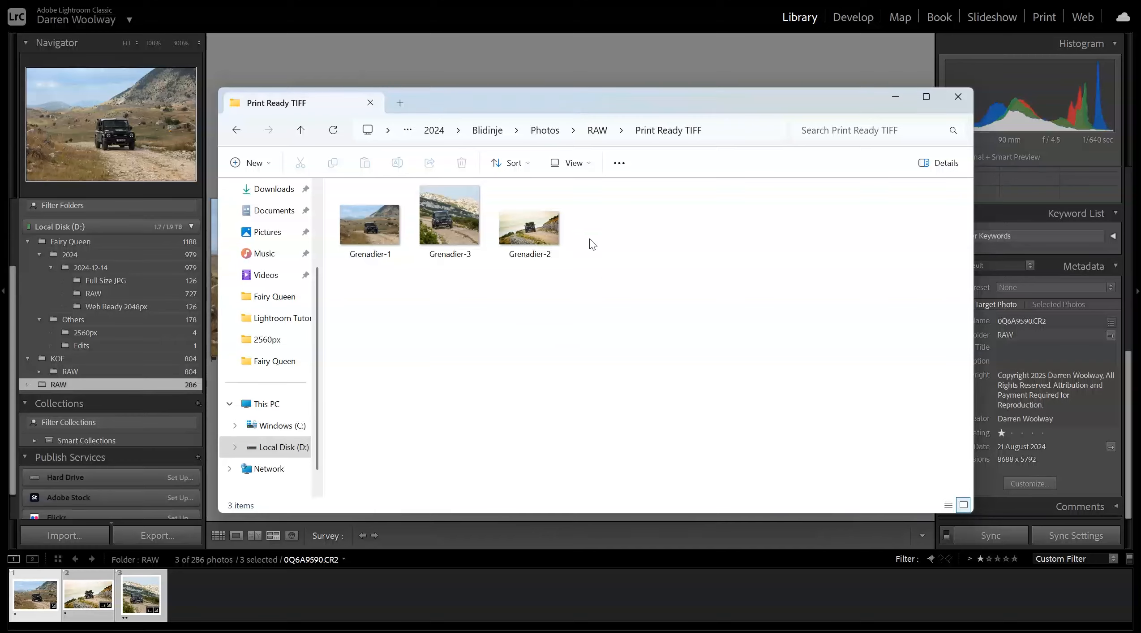
left_click(602, 130)
left_click(581, 16)
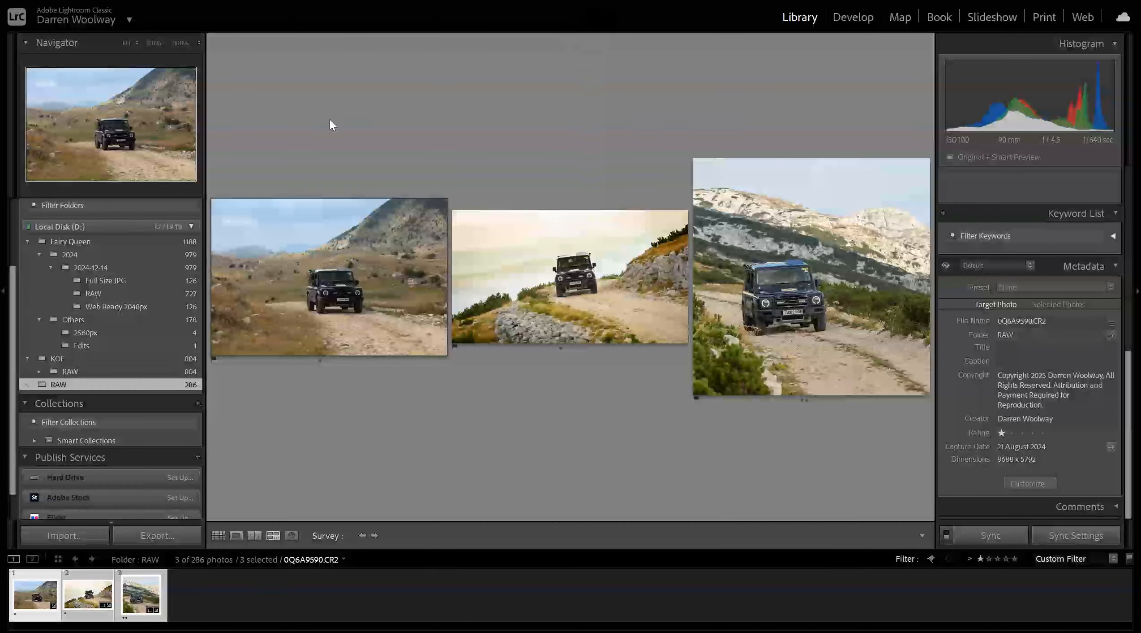
Reopen the export settings for the three photos and change the destination subfolder to "Print Ready JPG".
left_click(174, 538)
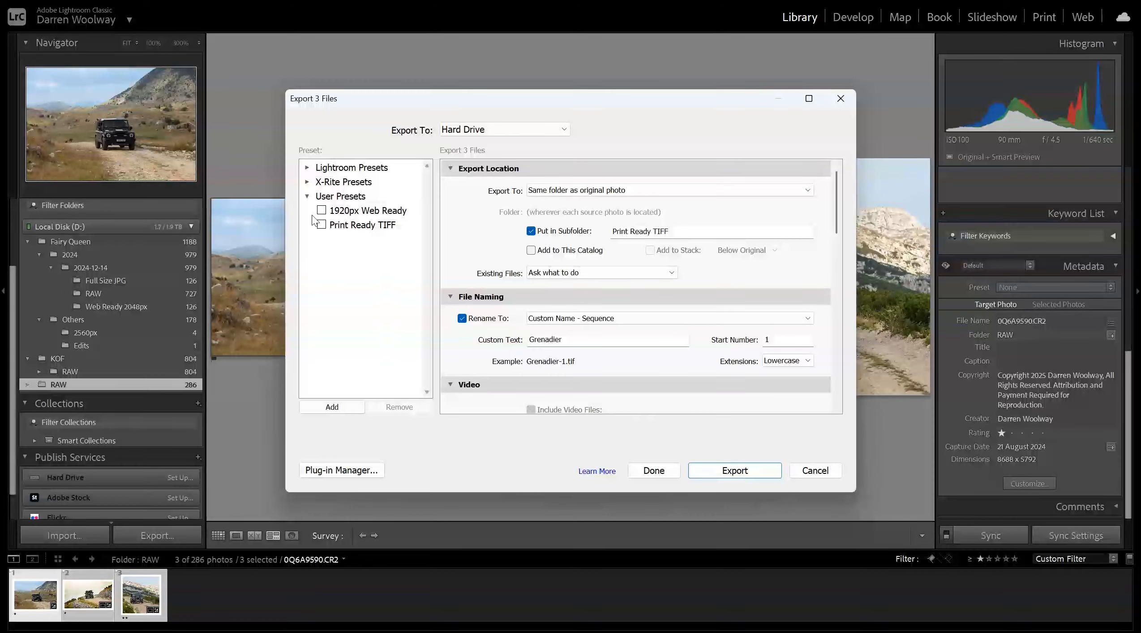
left_click(655, 232)
left_click(654, 232)
left_click_drag(654, 231, 752, 247)
type("JPG")
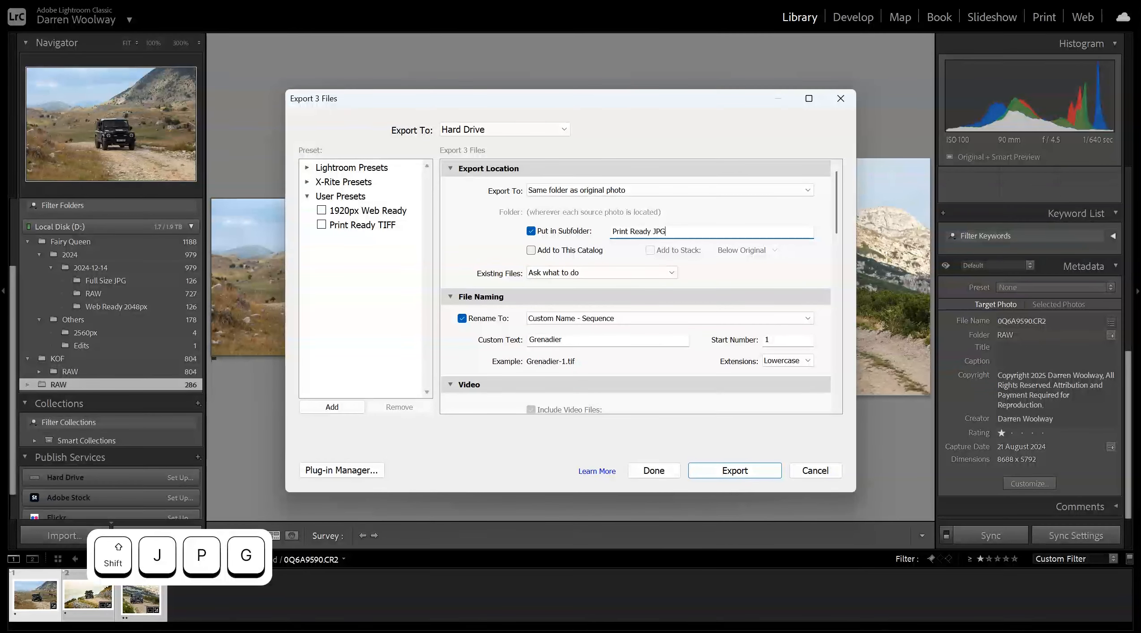
Set the export image format to JPEG with a quality of 100.
left_click_drag(835, 204, 789, 237)
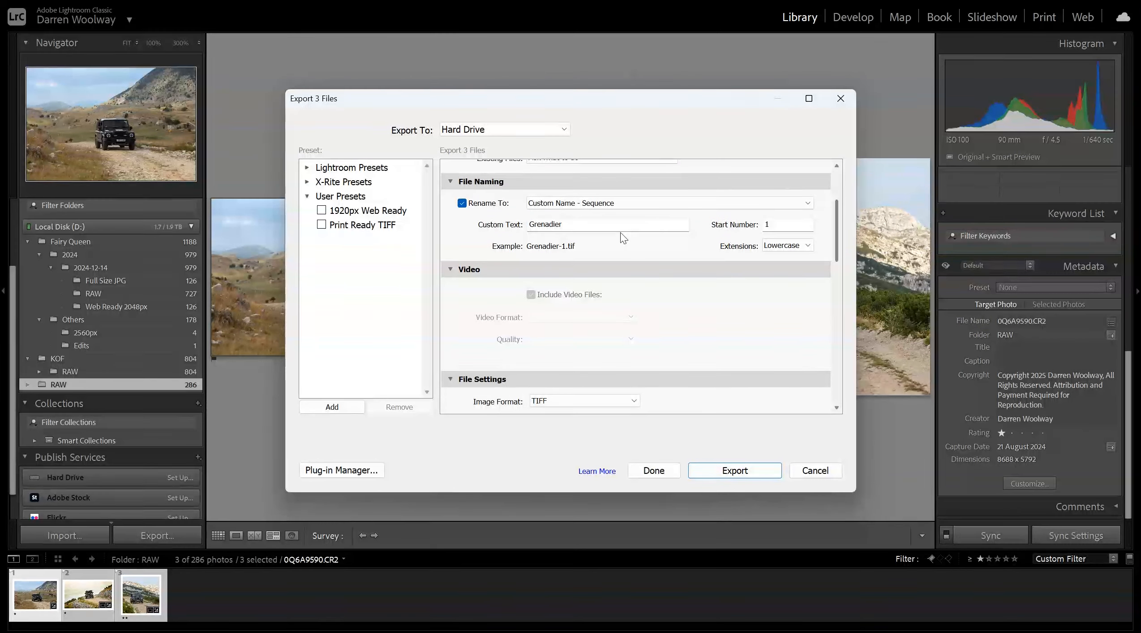
left_click_drag(836, 227, 843, 287)
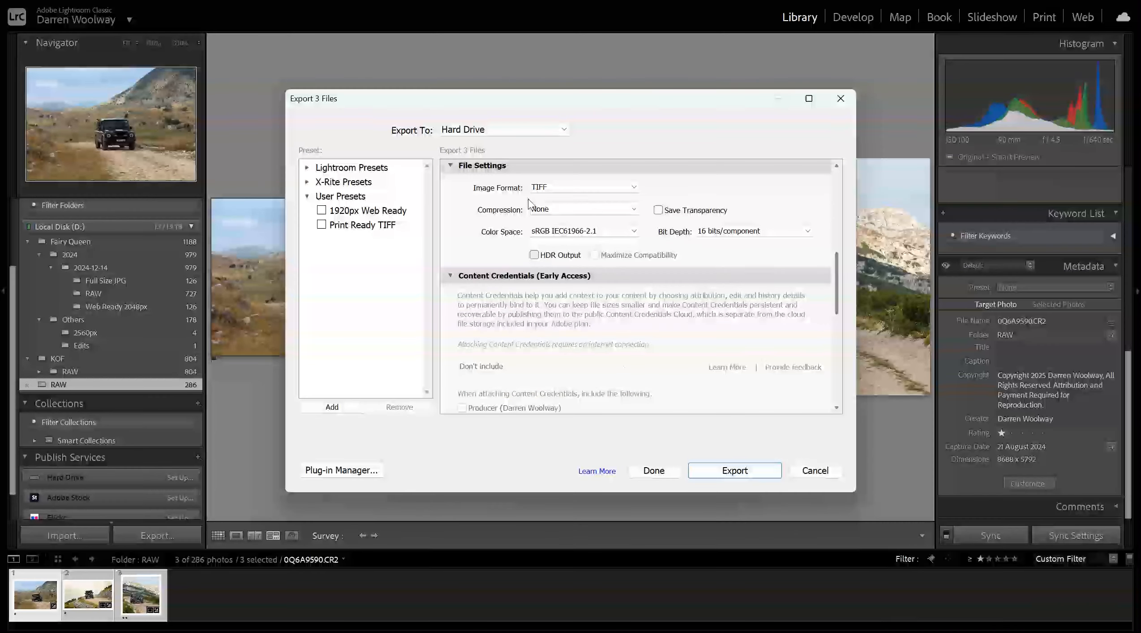
left_click(582, 187)
left_click(565, 204)
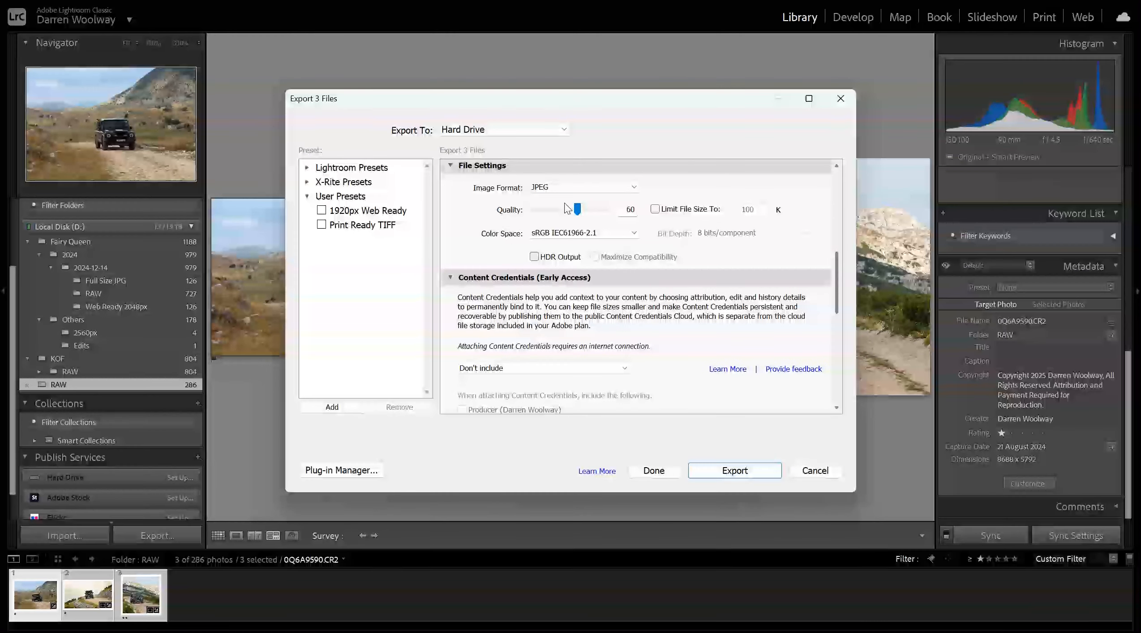
left_click_drag(578, 210, 619, 218)
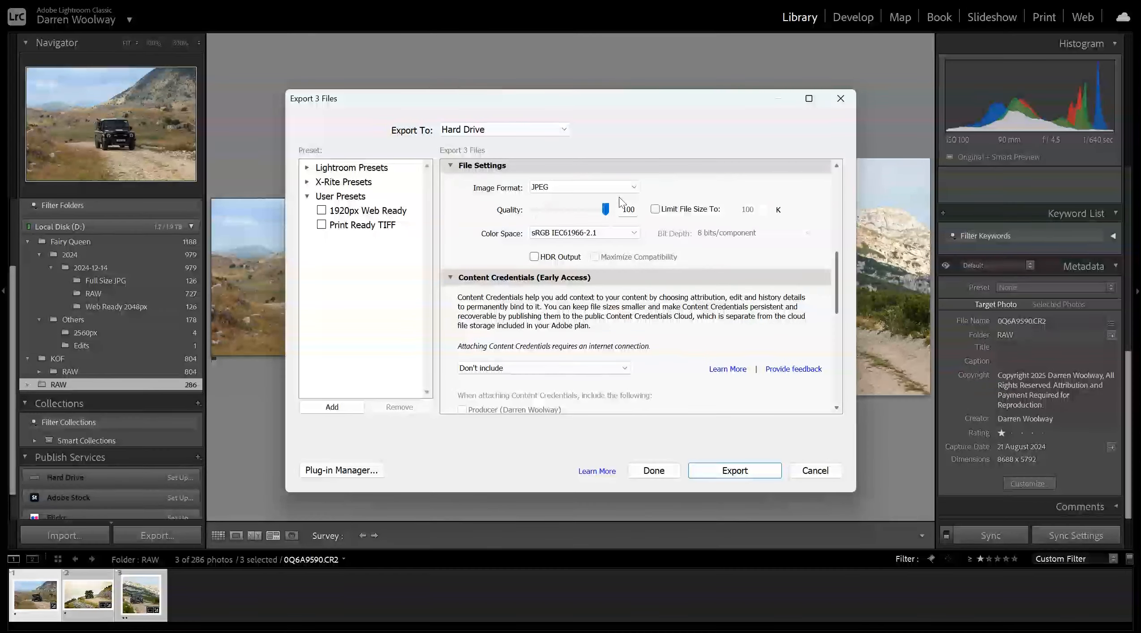
Save the full-size JPEG export settings as a user preset named "Print Ready JPG" and export the three photos.
left_click_drag(834, 298, 848, 354)
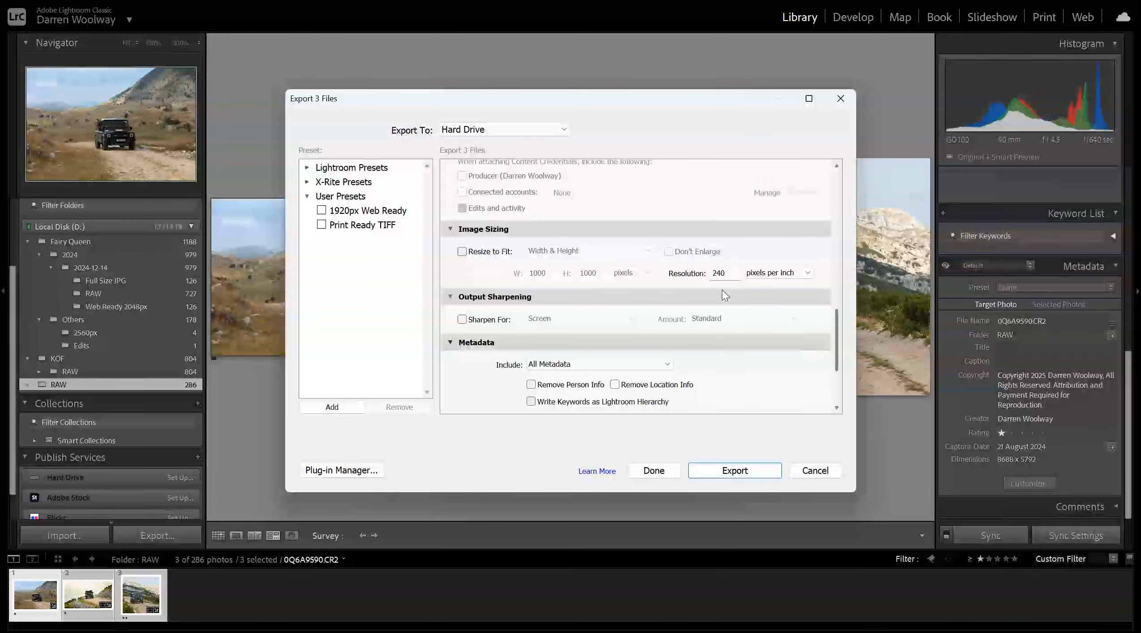
left_click_drag(834, 319, 836, 357)
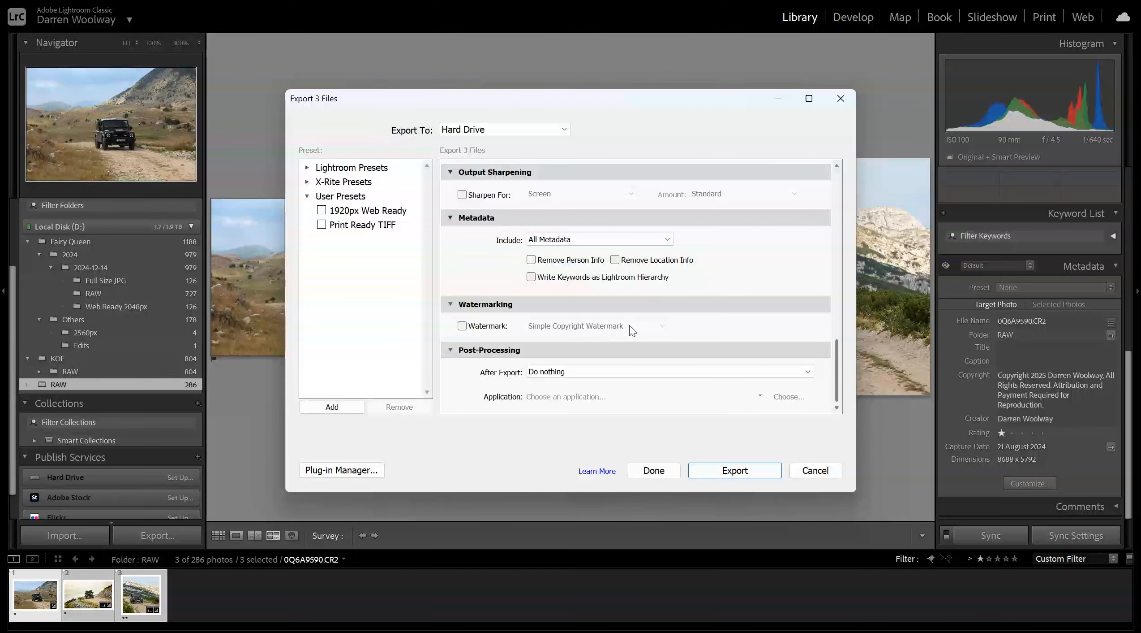
left_click(331, 406)
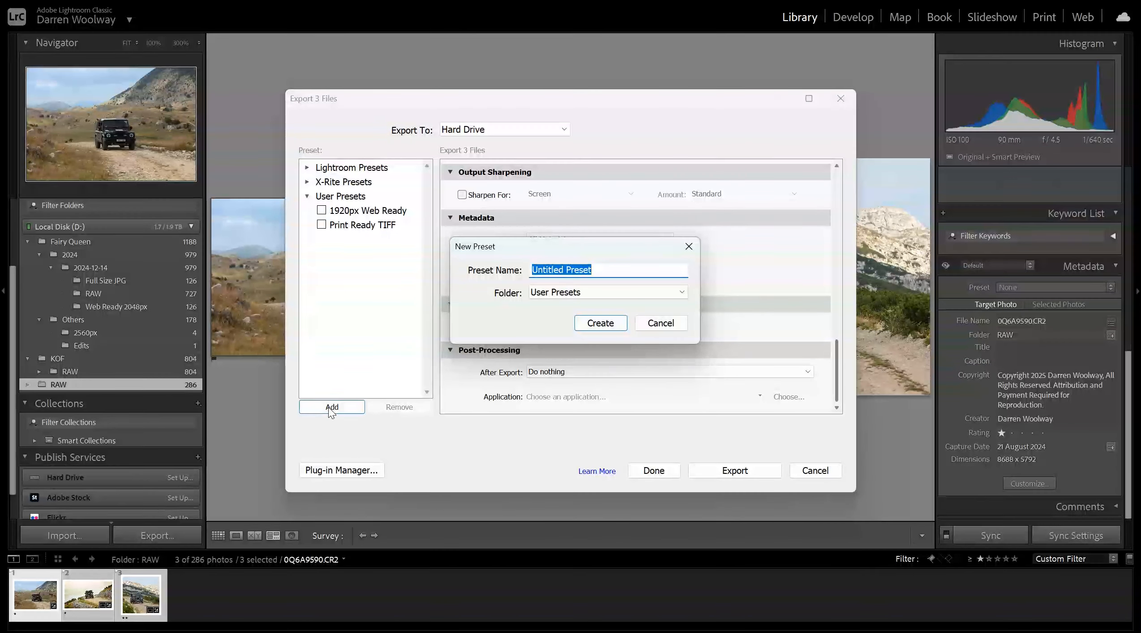
type("Pri")
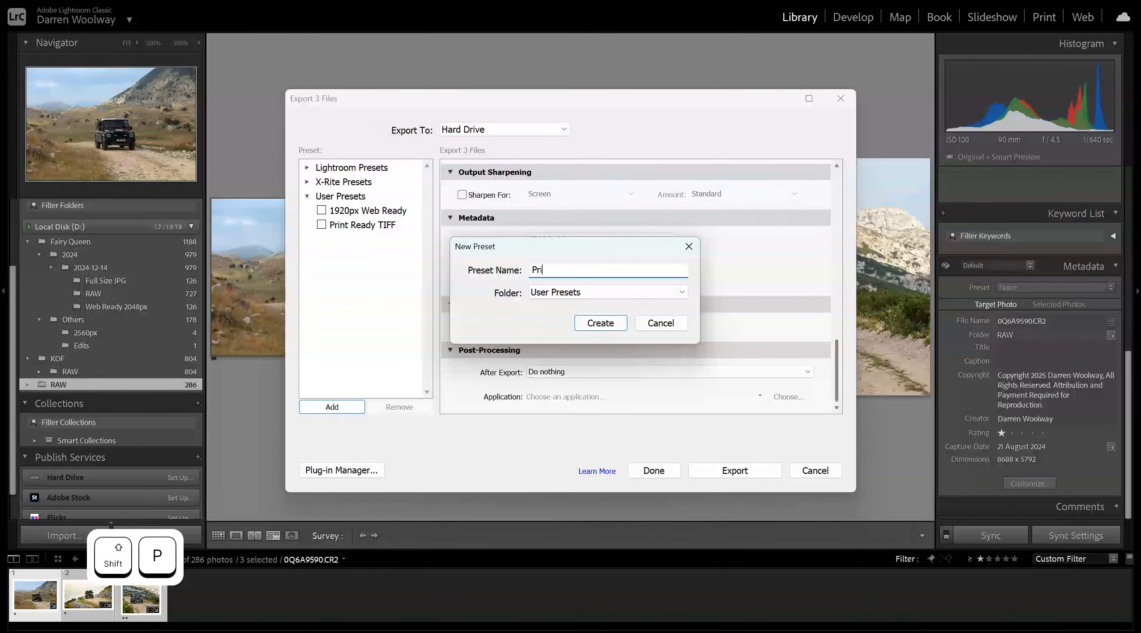
type("nt Ready JPG")
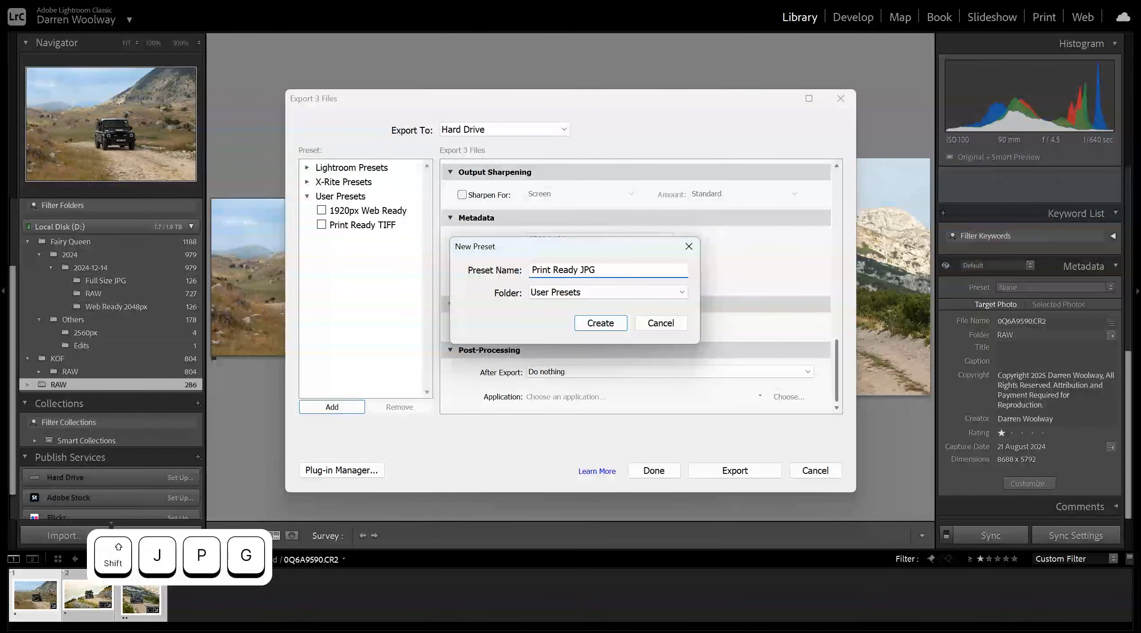
left_click(601, 323)
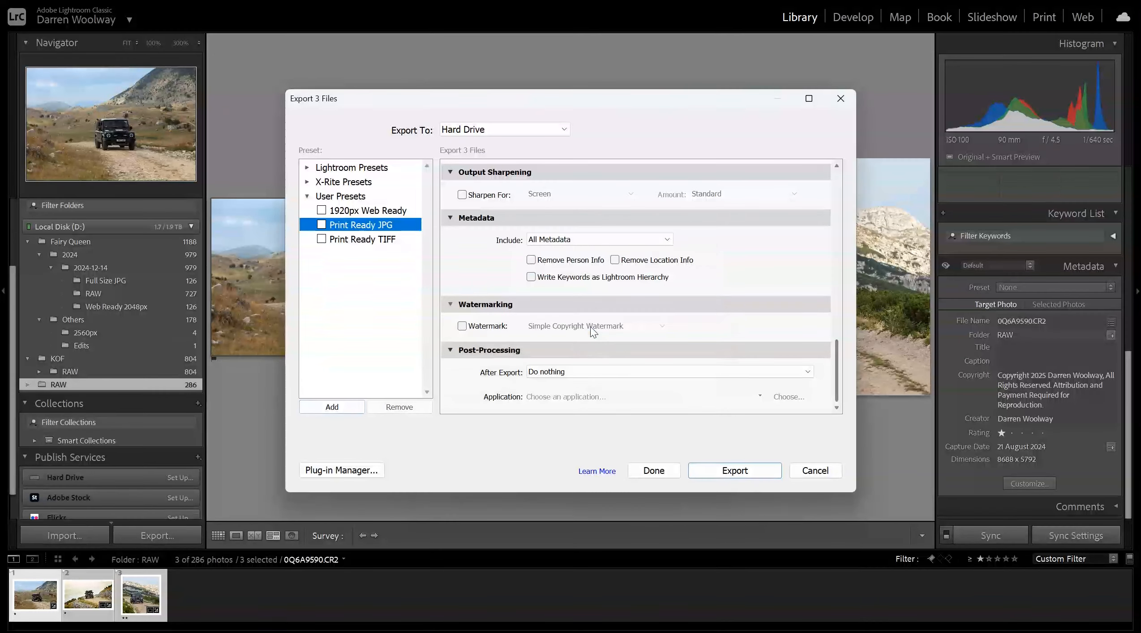
left_click(737, 475)
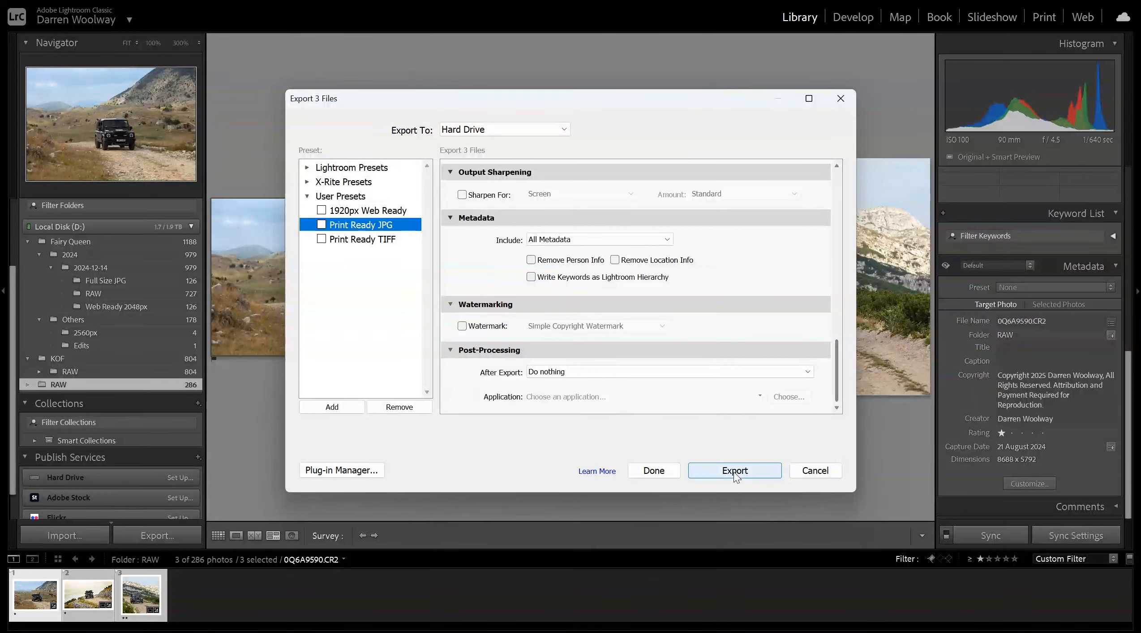
In File Explorer, open RAW's Print Ready JPG subfolder to check the exported files, and return to Lightroom Classic.
left_click(572, 591)
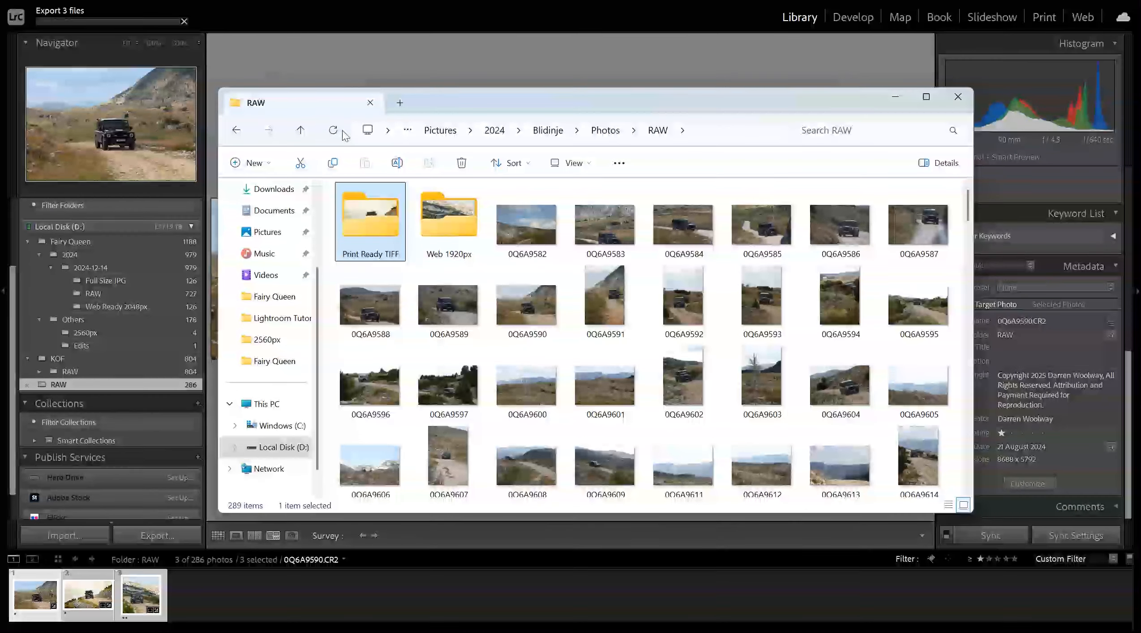
left_click(369, 212)
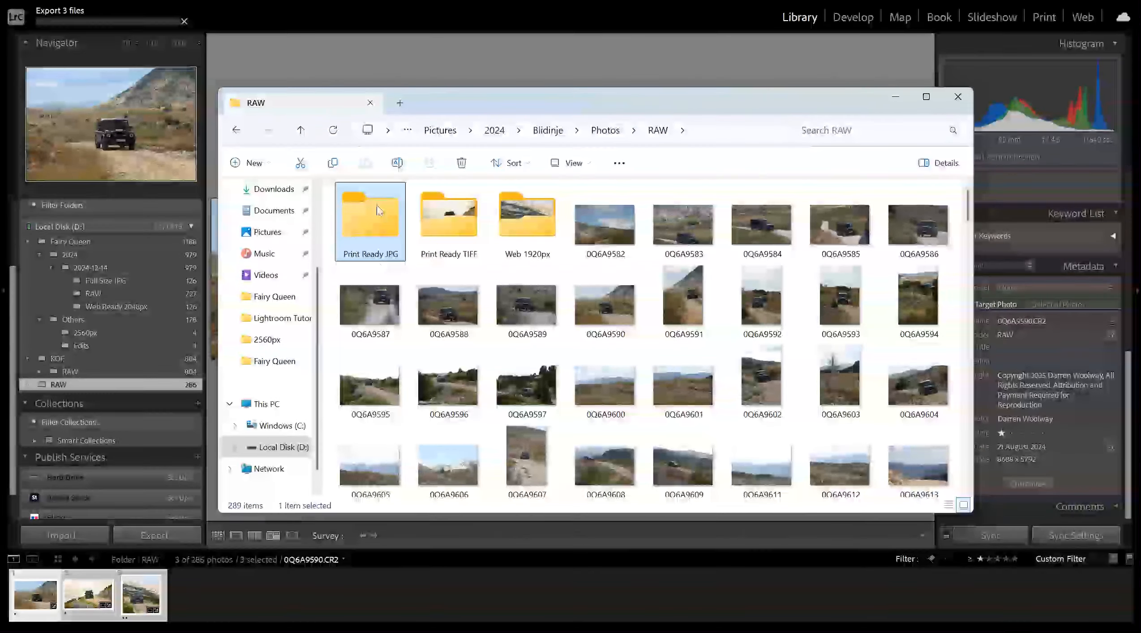
double_click(374, 214)
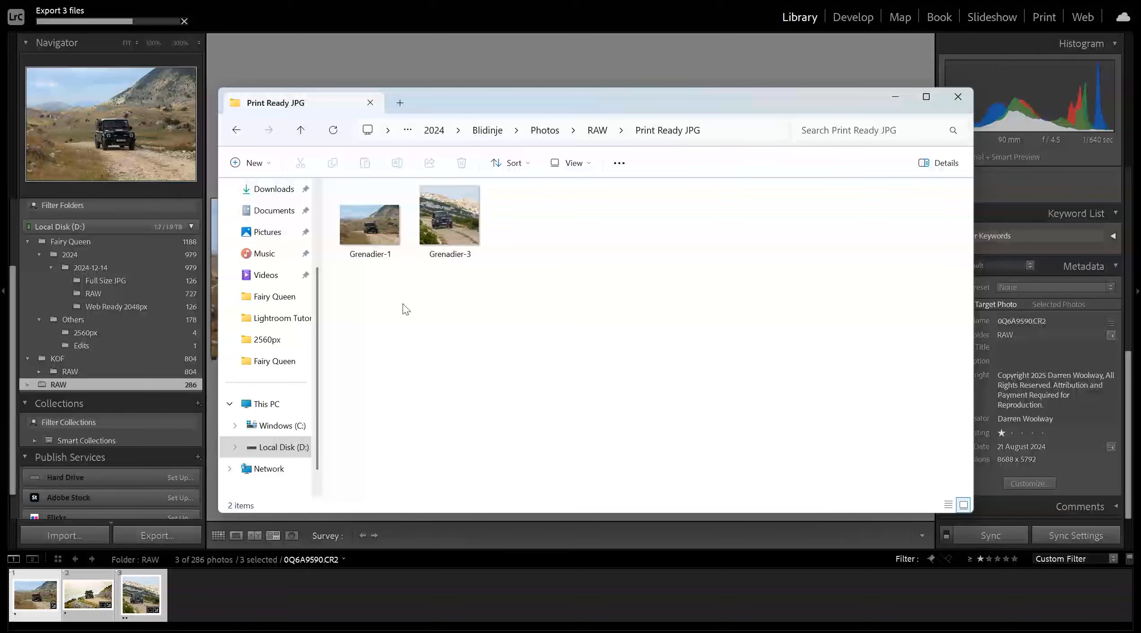
left_click(480, 5)
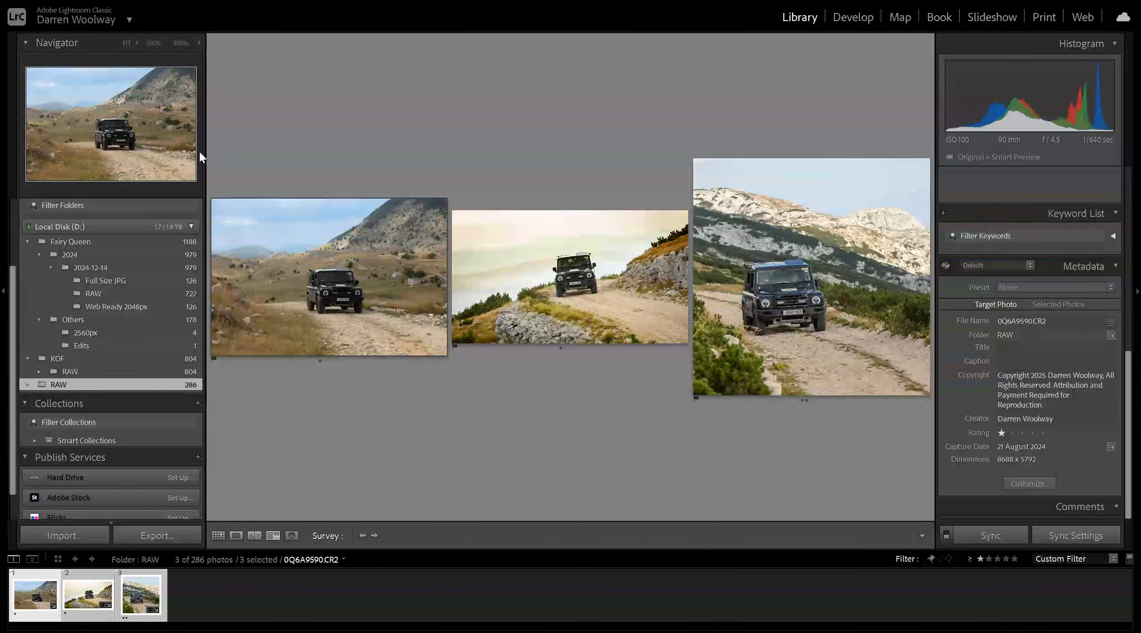
Open and expand the RAW folder under KOF, show its photos in the grid, and filter them to flagged photos.
left_click(97, 373)
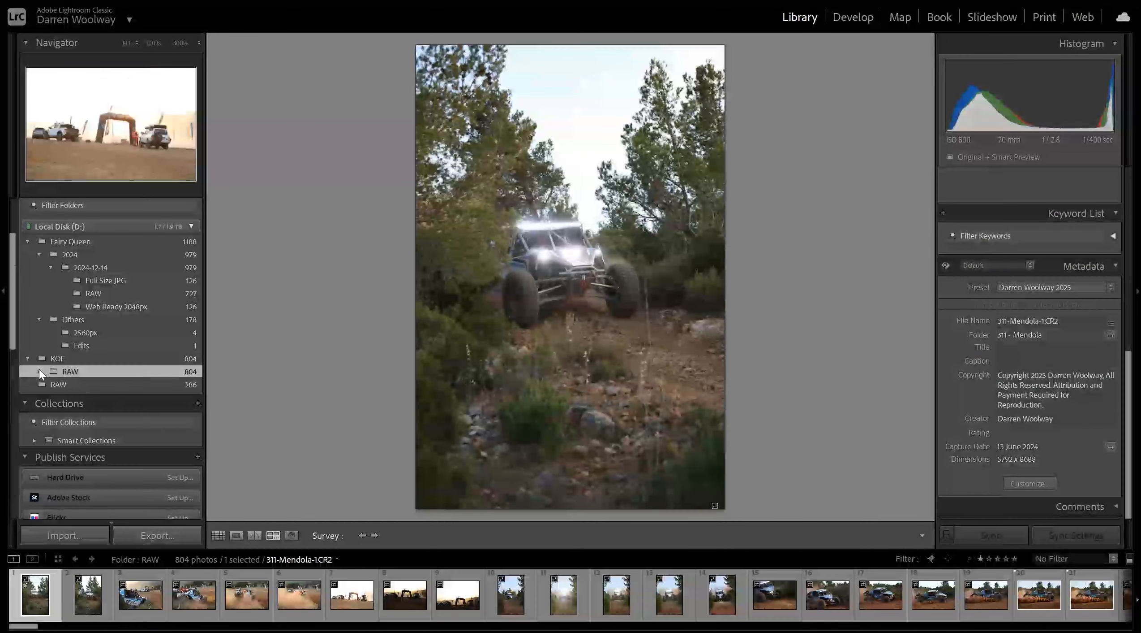
left_click(40, 372)
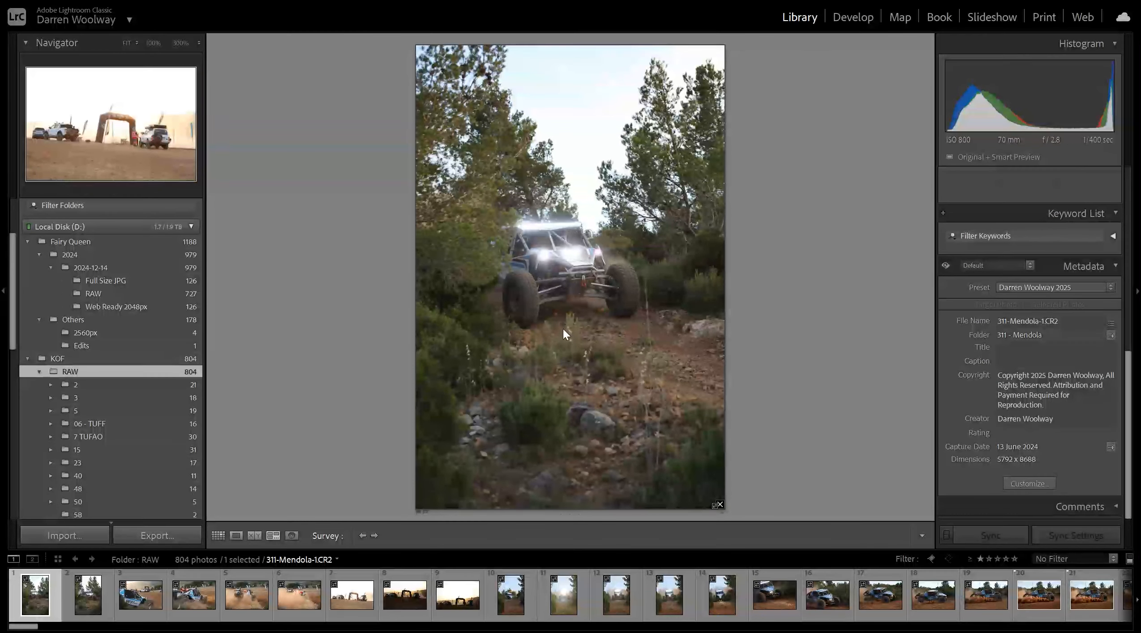
key("g")
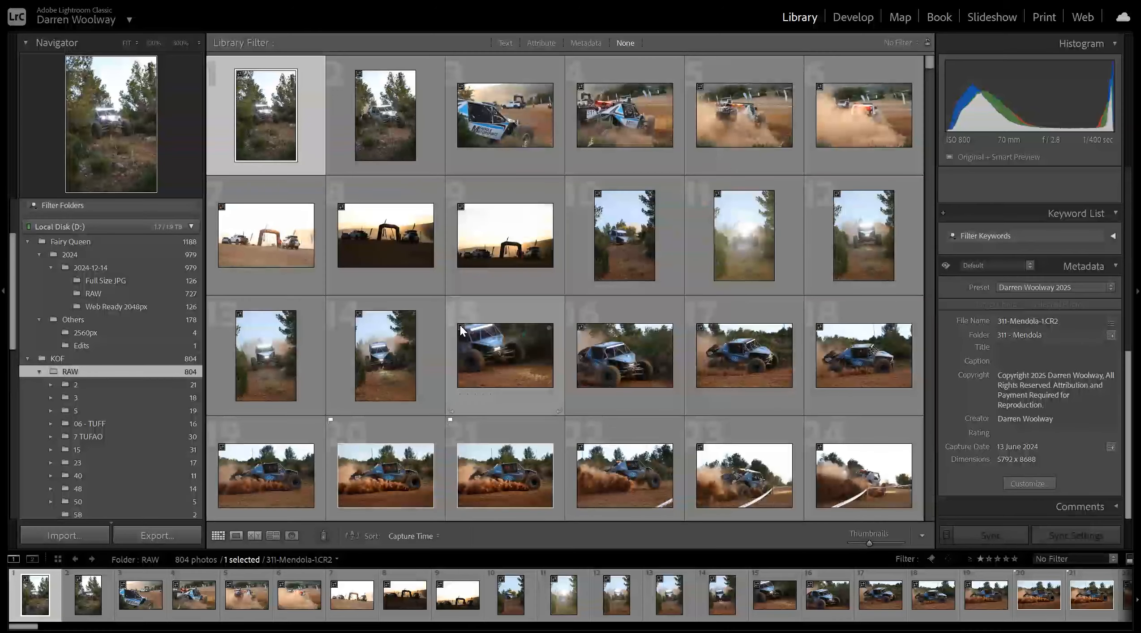
left_click(899, 40)
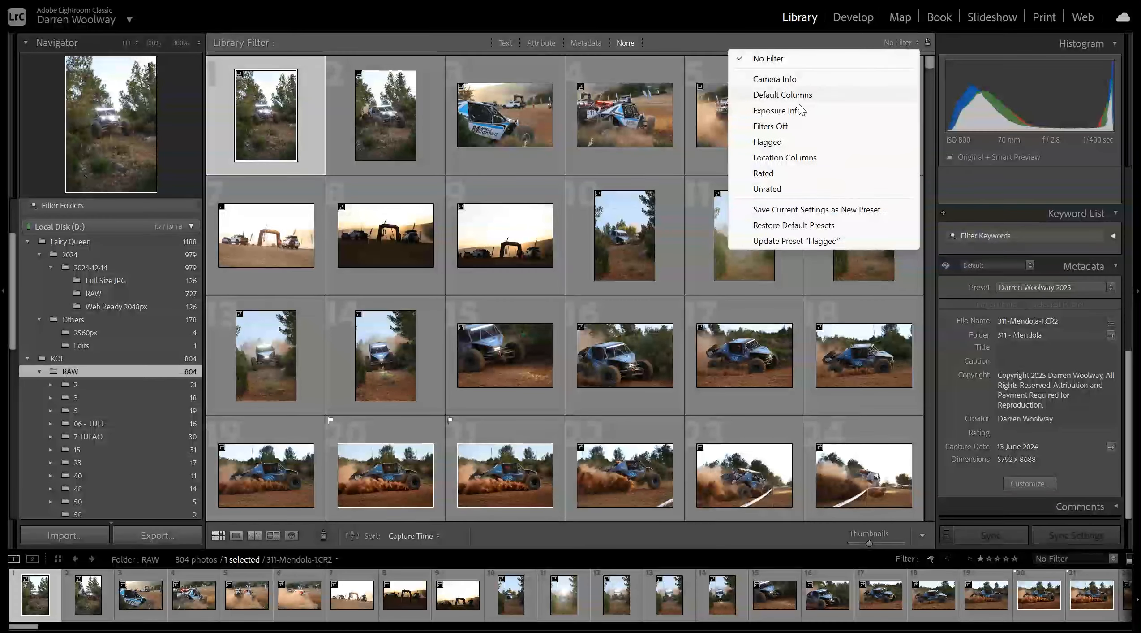
left_click(788, 137)
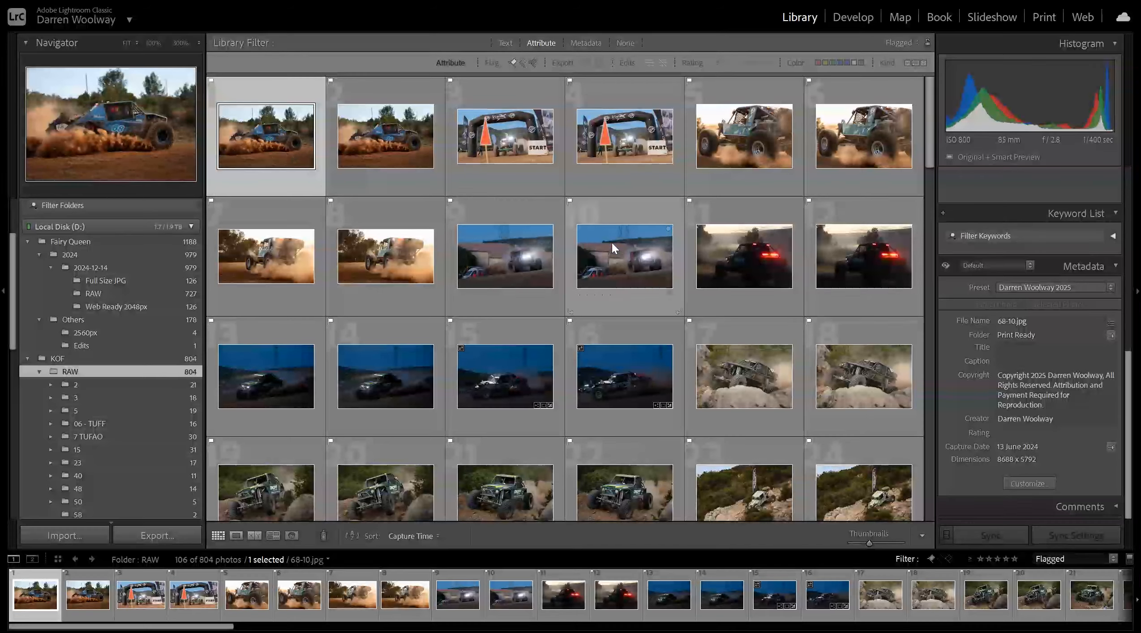
Add photos 11, 27, 35, 50, 58 and 63 to the selected first photo and compare all seven in Survey view.
left_click(743, 271, "ctrl")
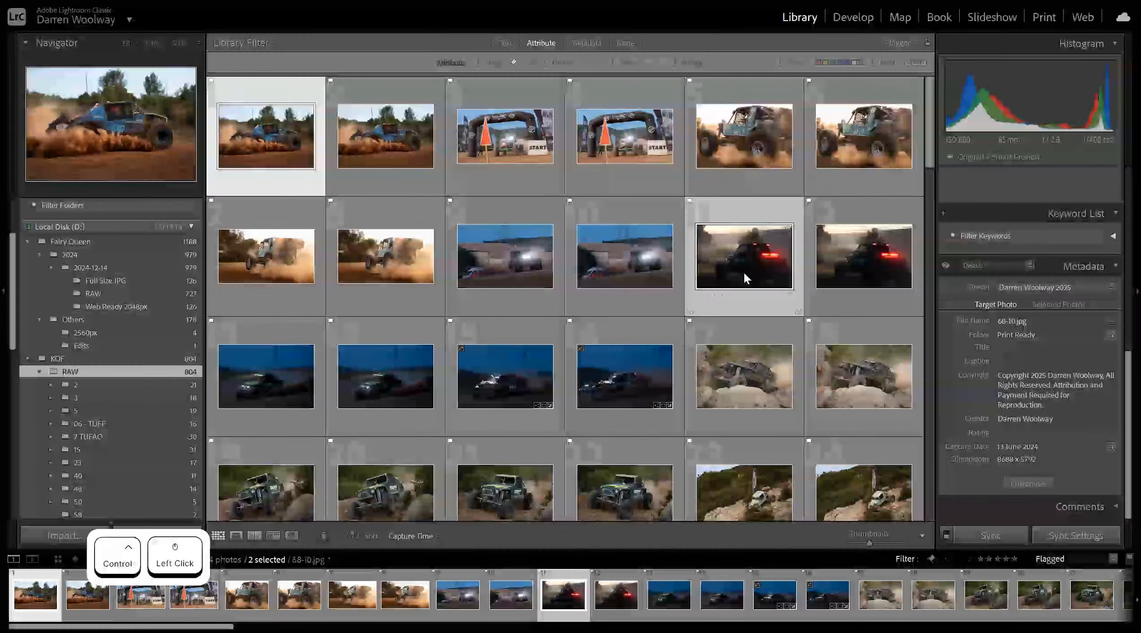
scroll(744, 272, "down", 5)
left_click(520, 377, "ctrl")
scroll(609, 357, "down", 5)
left_click(761, 272, "ctrl")
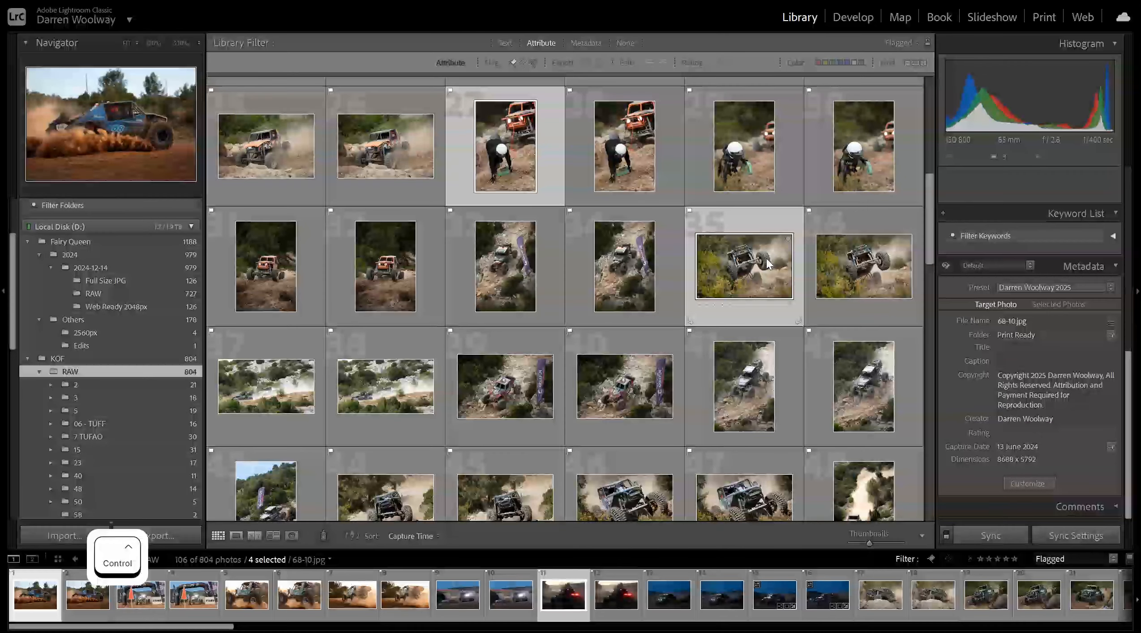
scroll(767, 258, "down", 5)
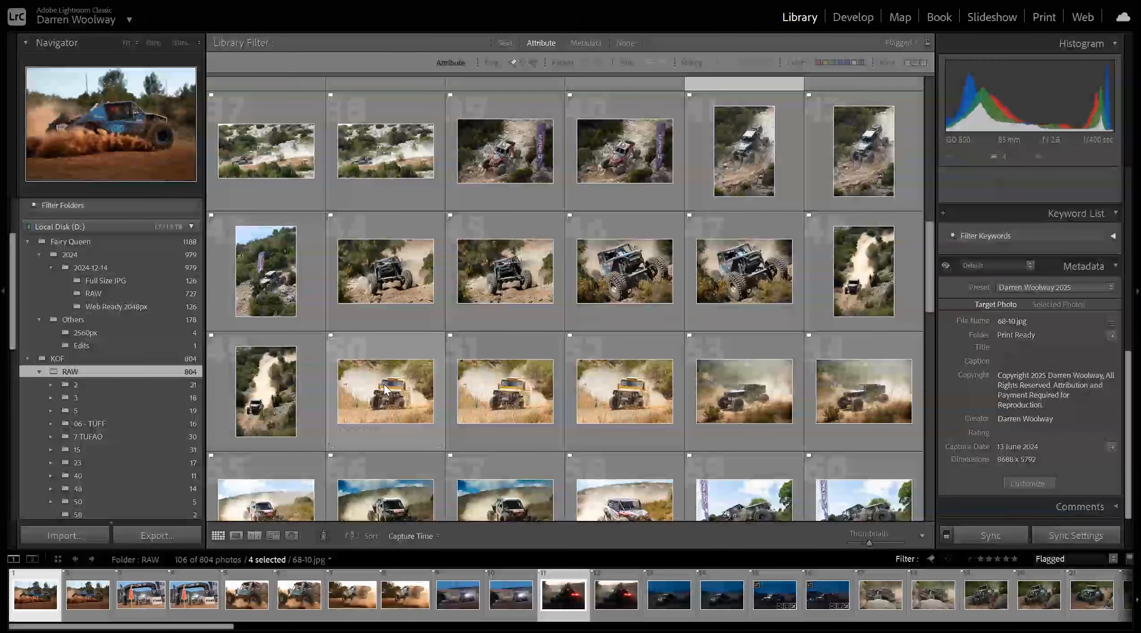
left_click(384, 385, "ctrl")
scroll(492, 374, "down", 5)
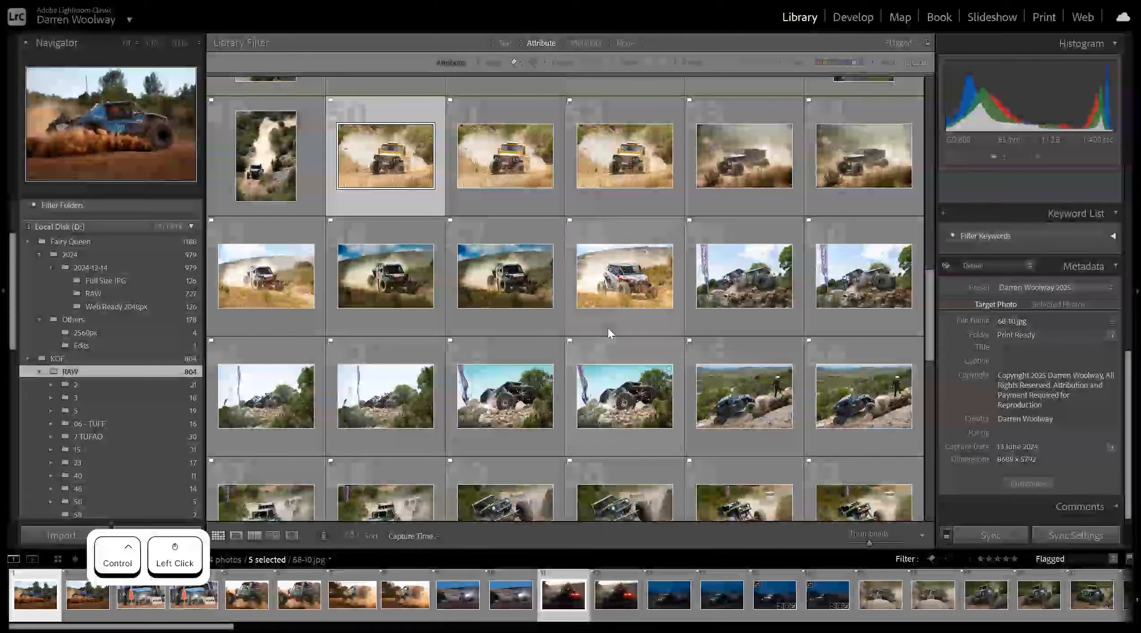
left_click(612, 291, "ctrl")
scroll(615, 299, "down", 3)
left_click(525, 289, "ctrl")
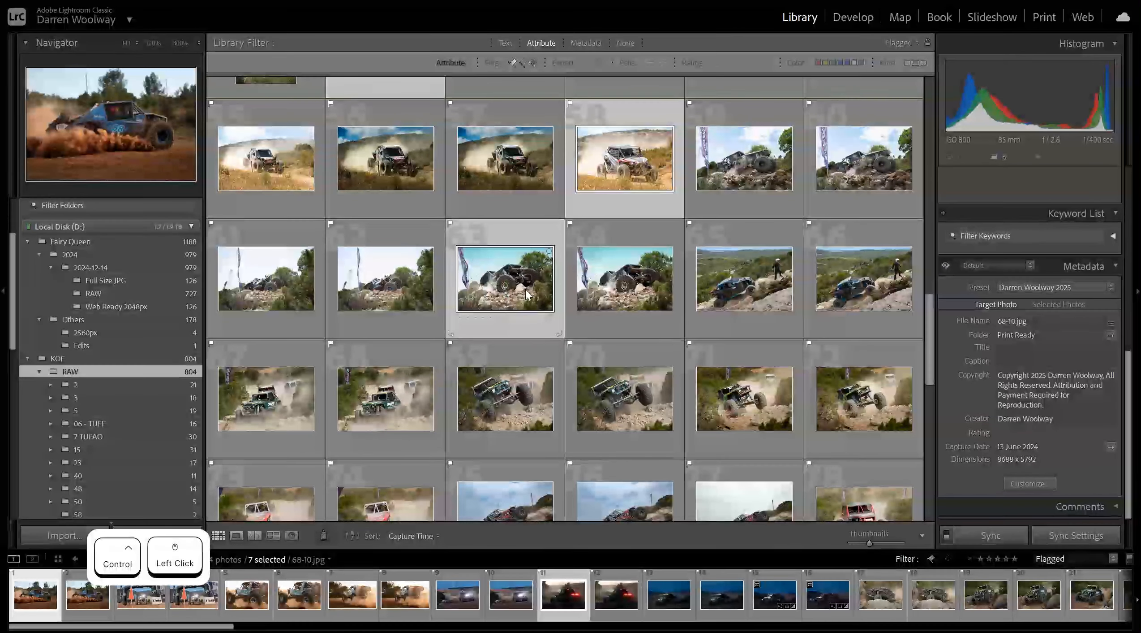
scroll(539, 297, "down", 5)
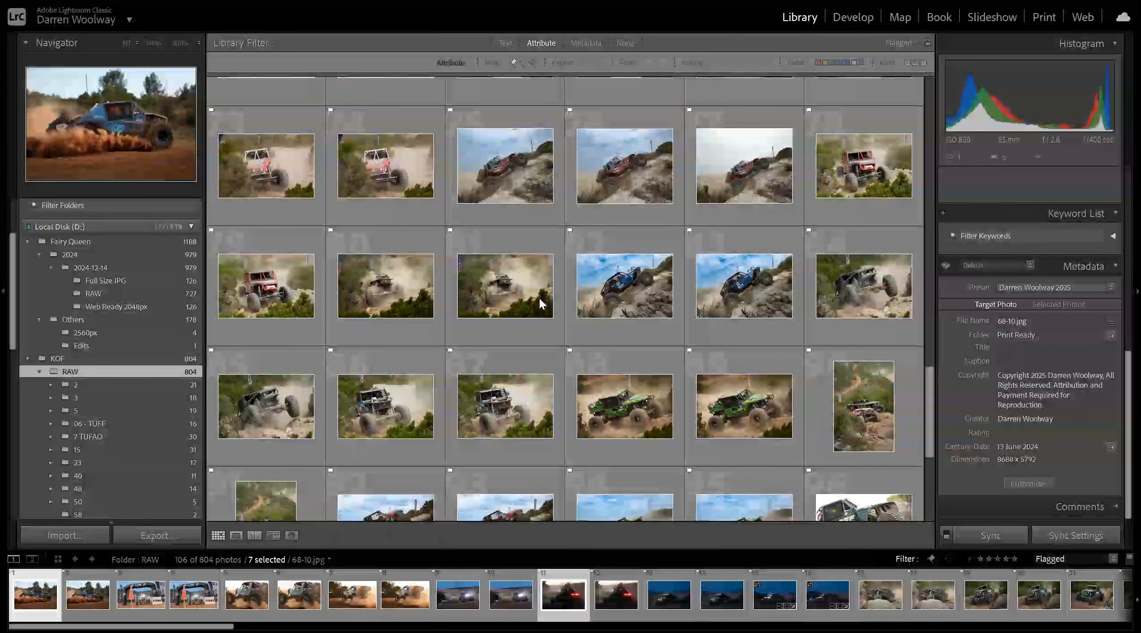
key("n")
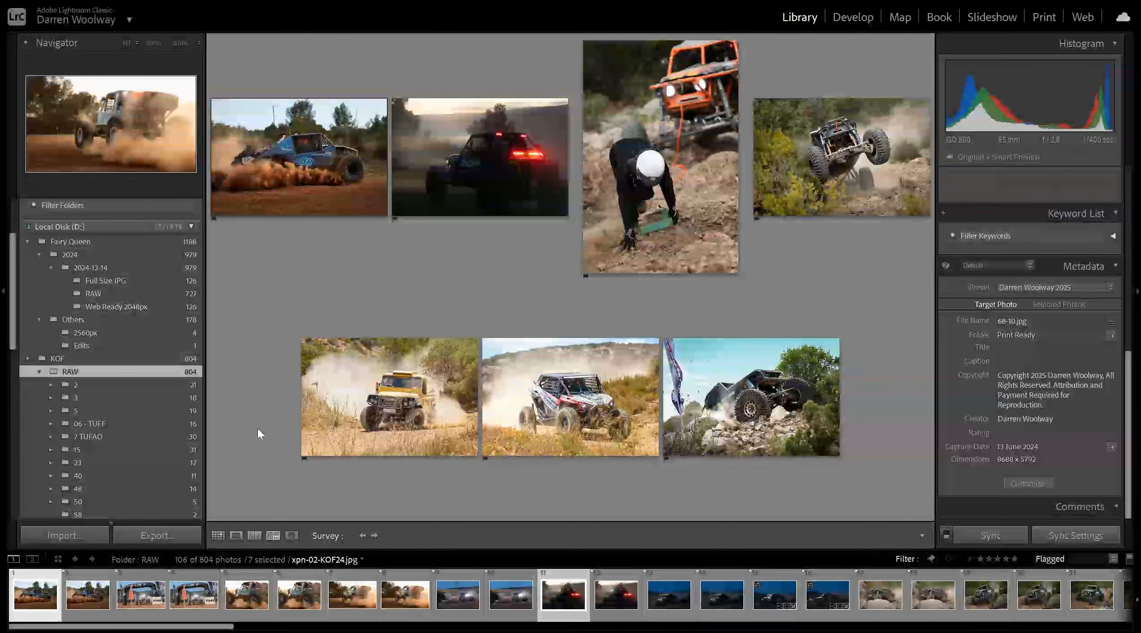
Open the "2812 - The Crazy Germans" folder within KOF's RAW folder and show its photos in the grid.
scroll(109, 404, "down", 3)
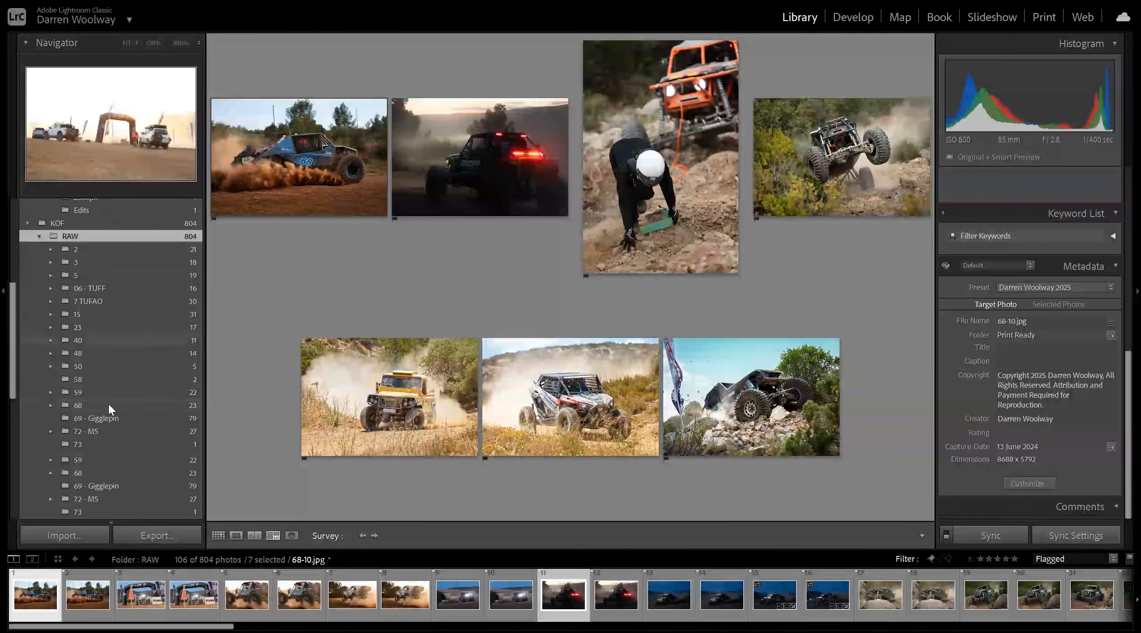
scroll(127, 368, "down", 5)
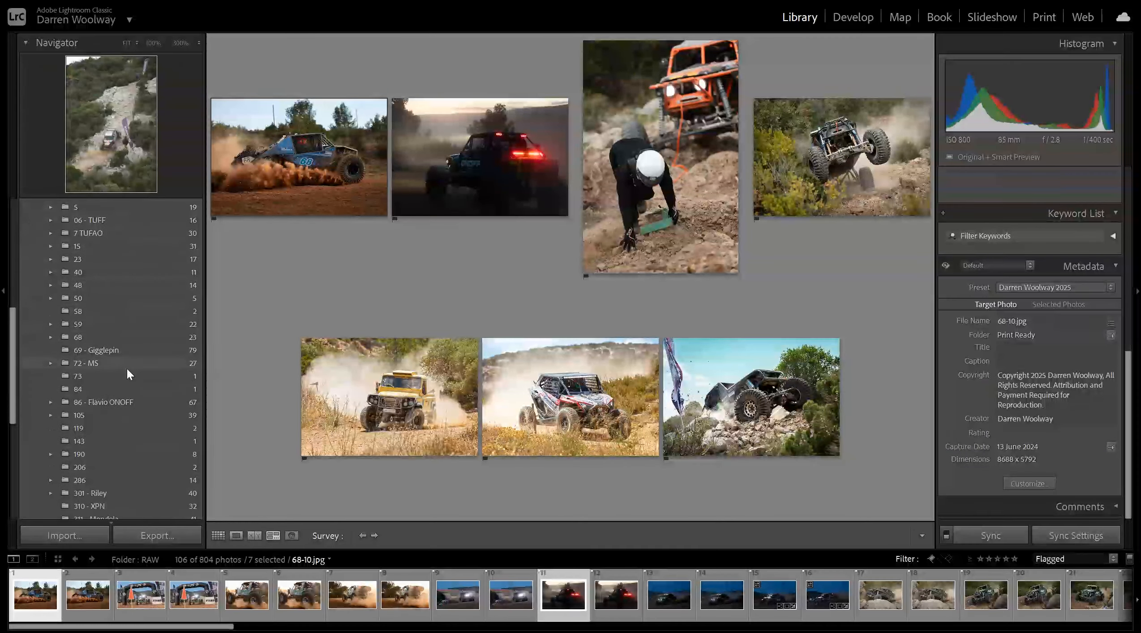
left_click(145, 436)
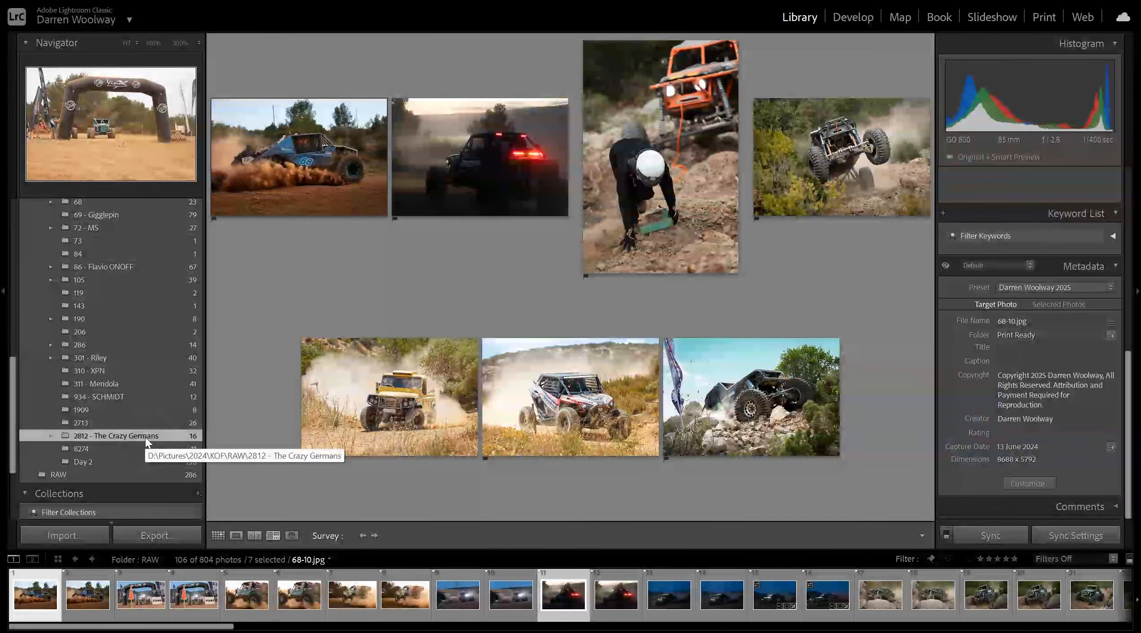
key("g")
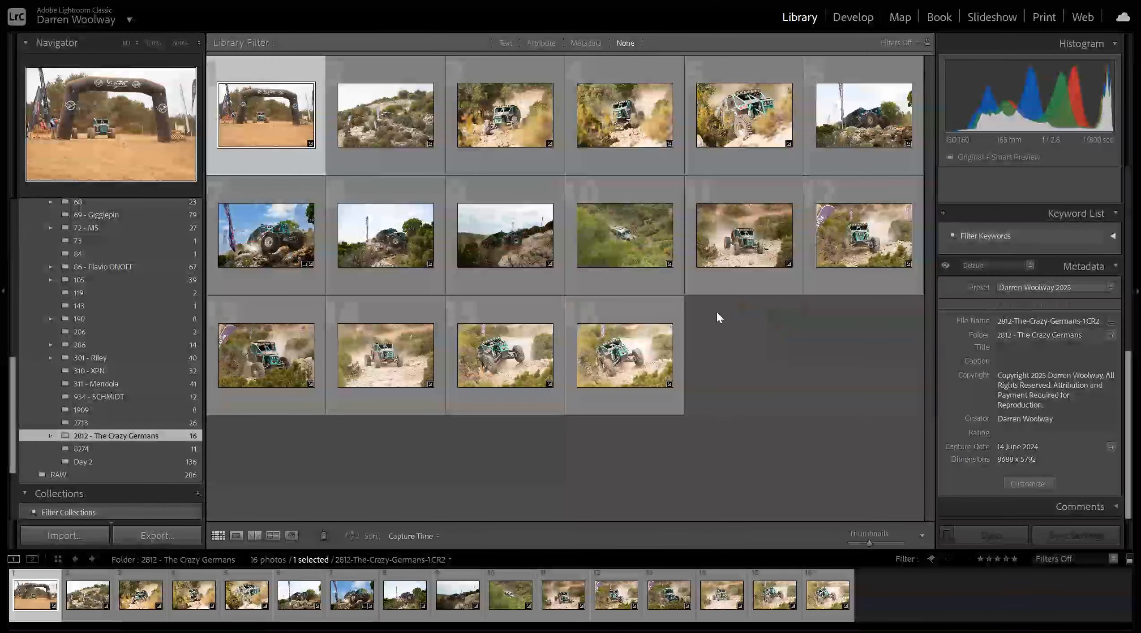
Select photos 7, 5 and 15 of the folder together and show them in Survey view.
left_click(273, 240)
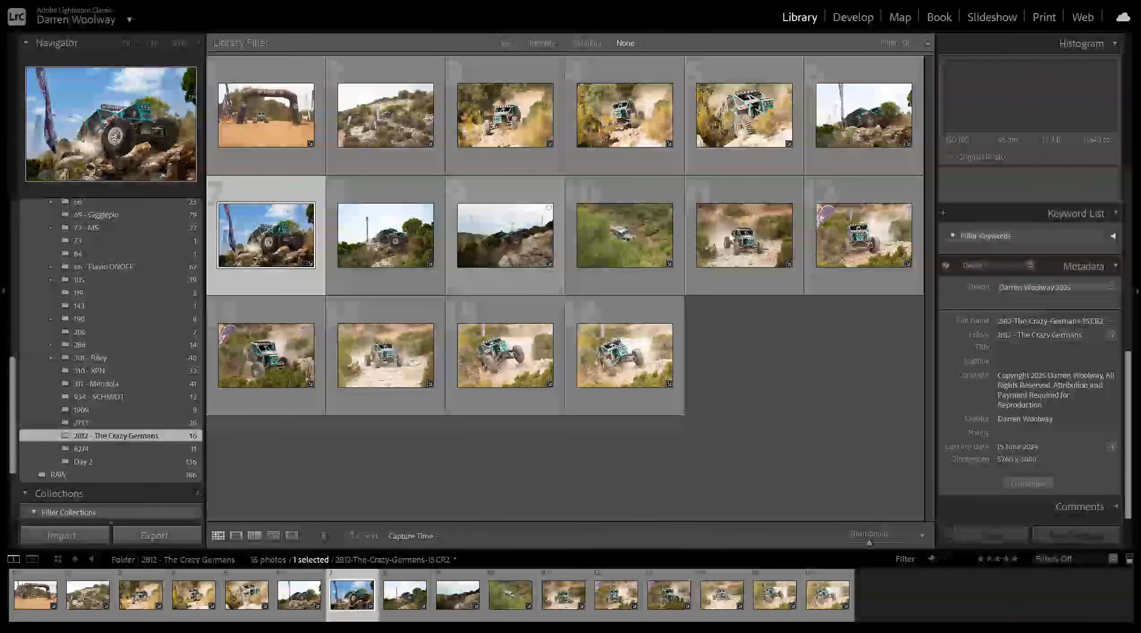
key("ctrl")
left_click(746, 117, "ctrl")
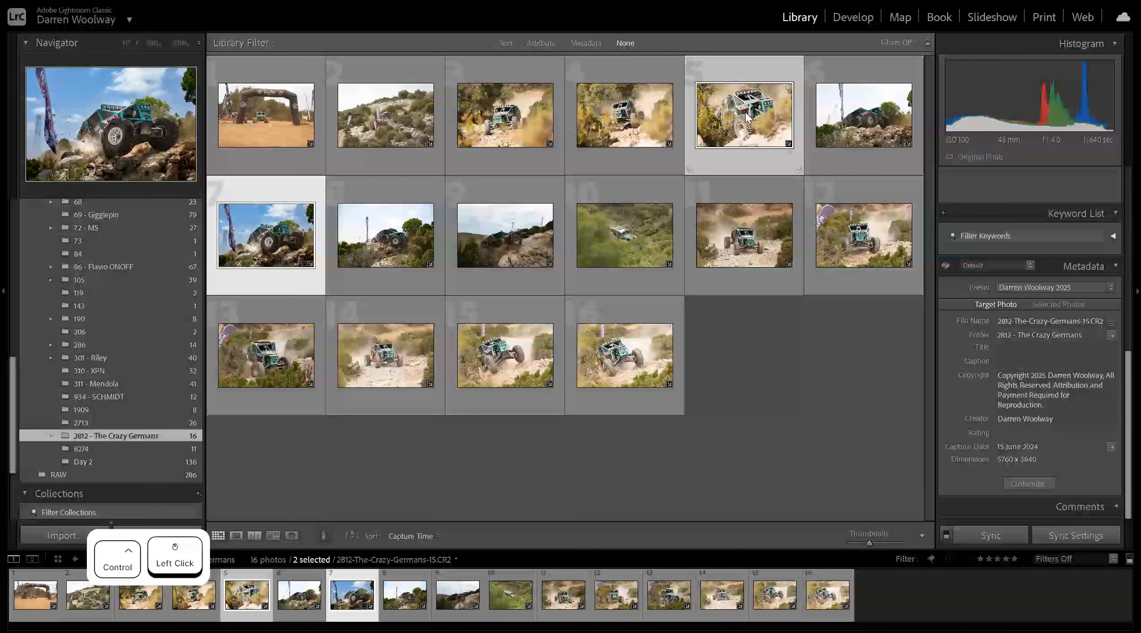
left_click(519, 353, "ctrl")
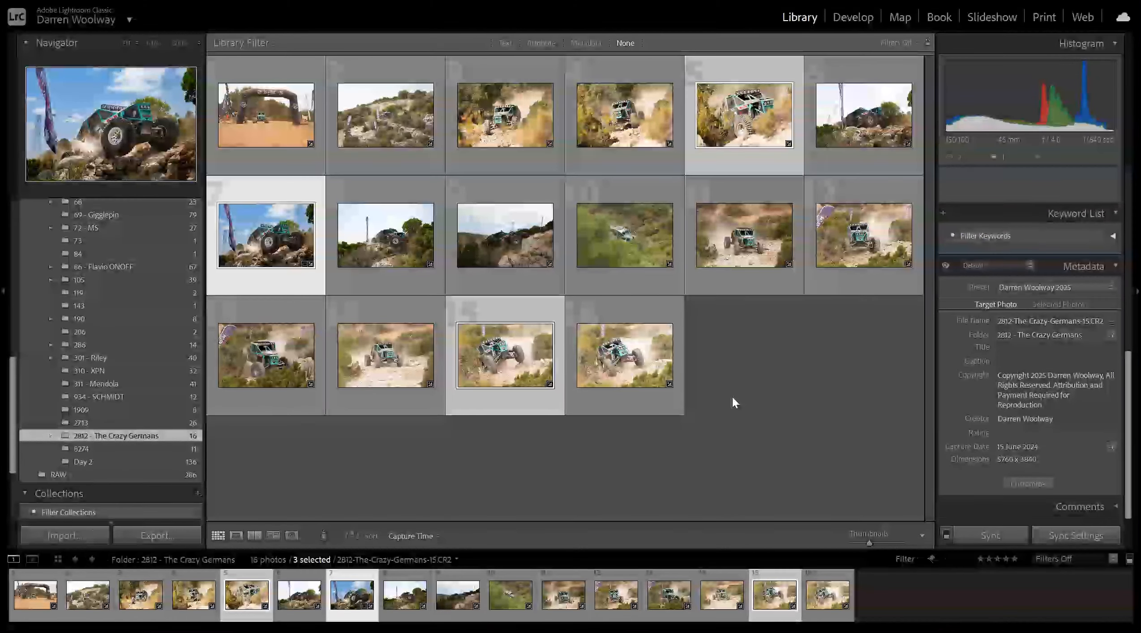
key("n")
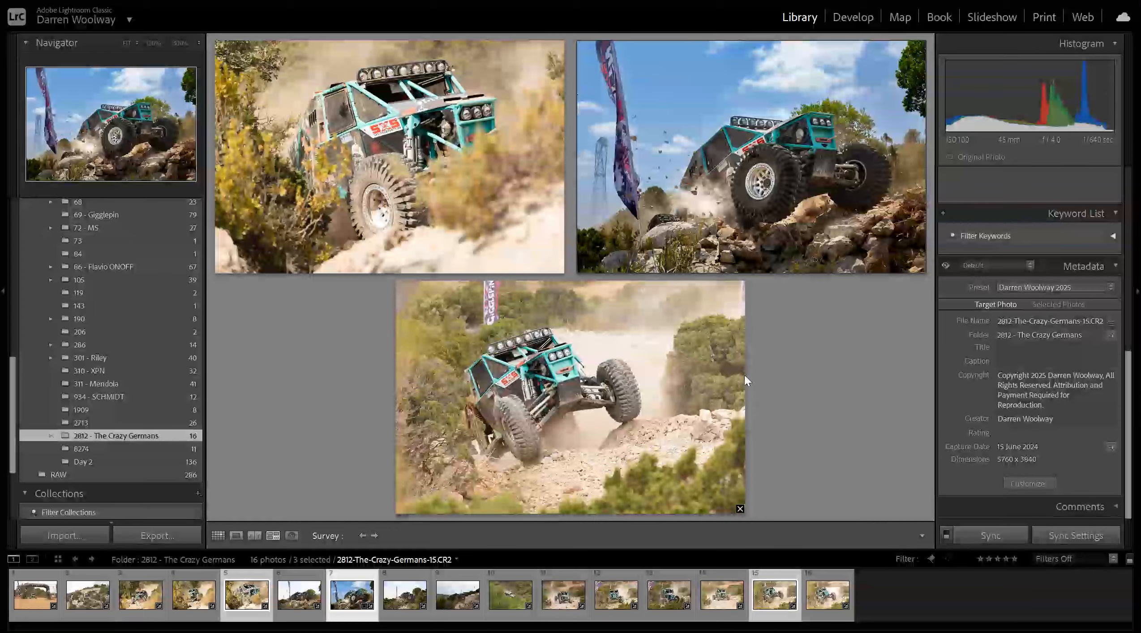
Open the export settings for the three photos and start a batch export with the 1920px Web Ready, Print Ready JPG and Print Ready TIFF presets.
left_click(142, 533)
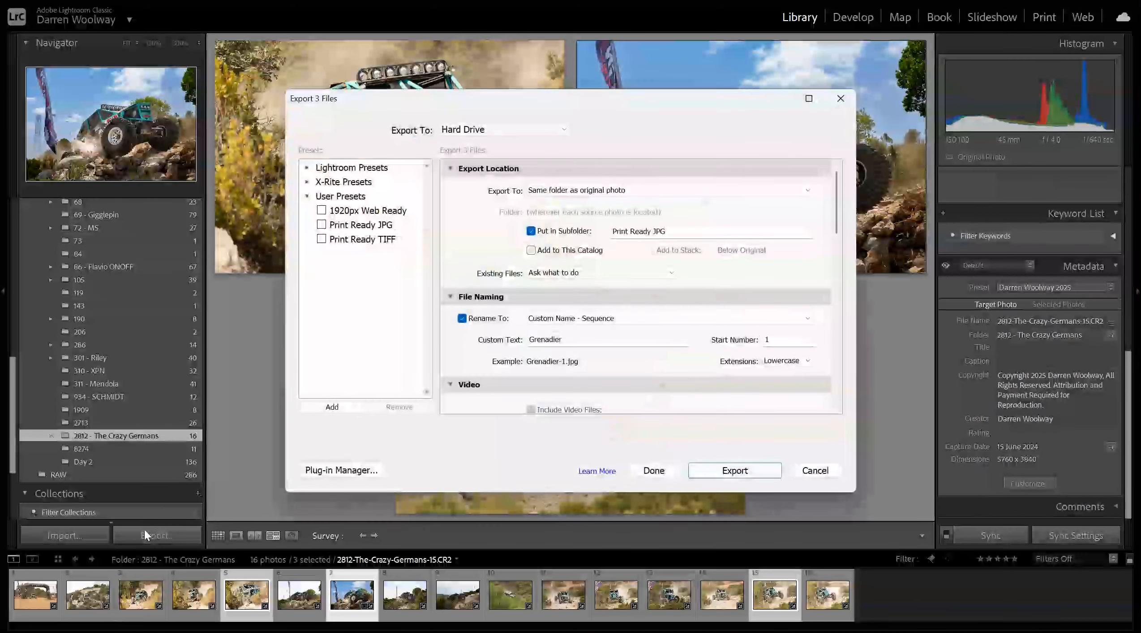
left_click(321, 210)
left_click(321, 224)
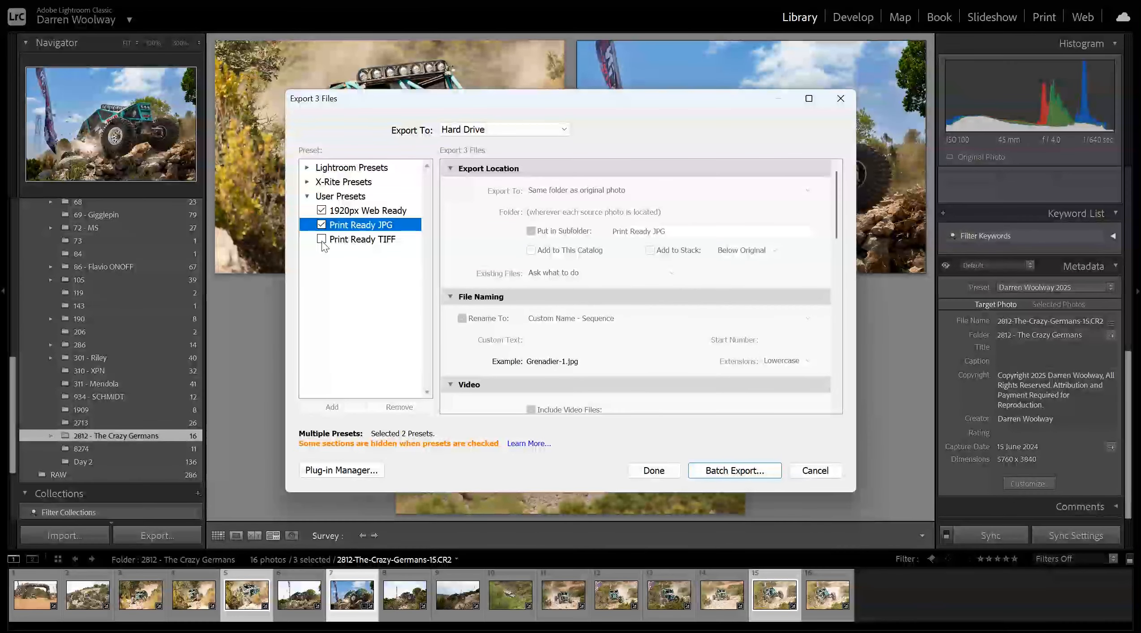
left_click(322, 239)
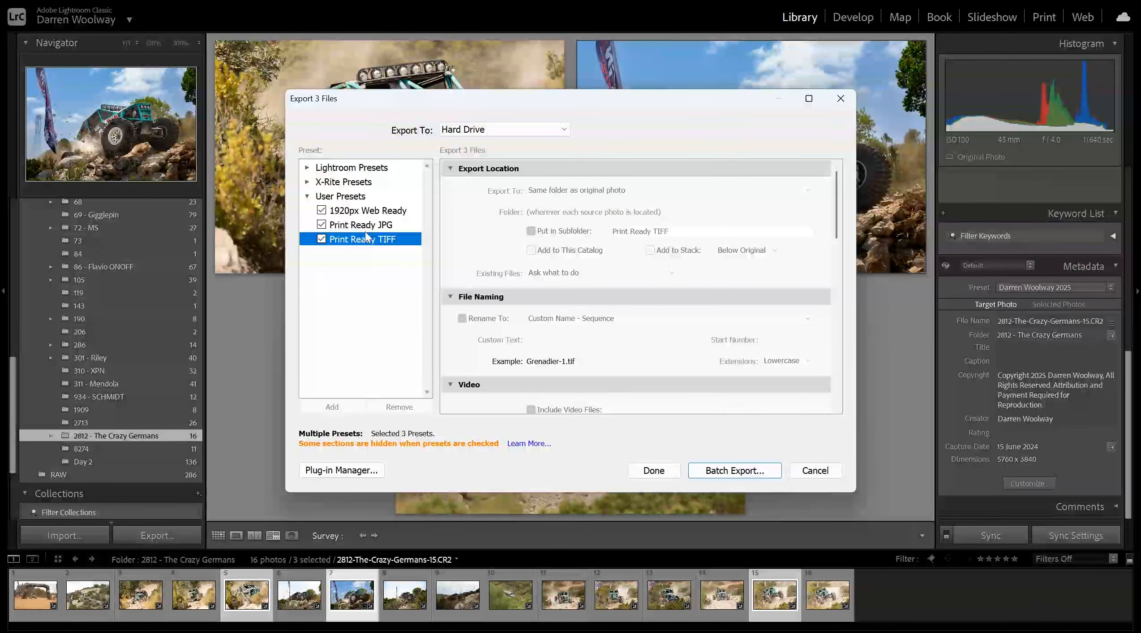
left_click(746, 470)
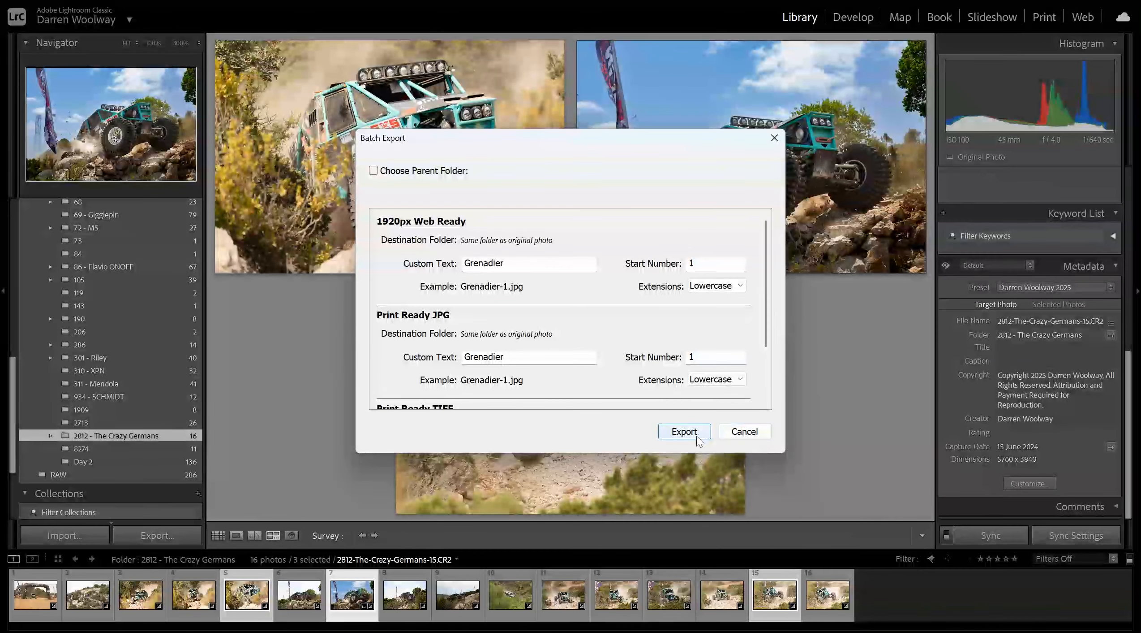
Set the custom file name text to "CrazyGermans" for all three presets and run the batch export.
double_click(513, 262)
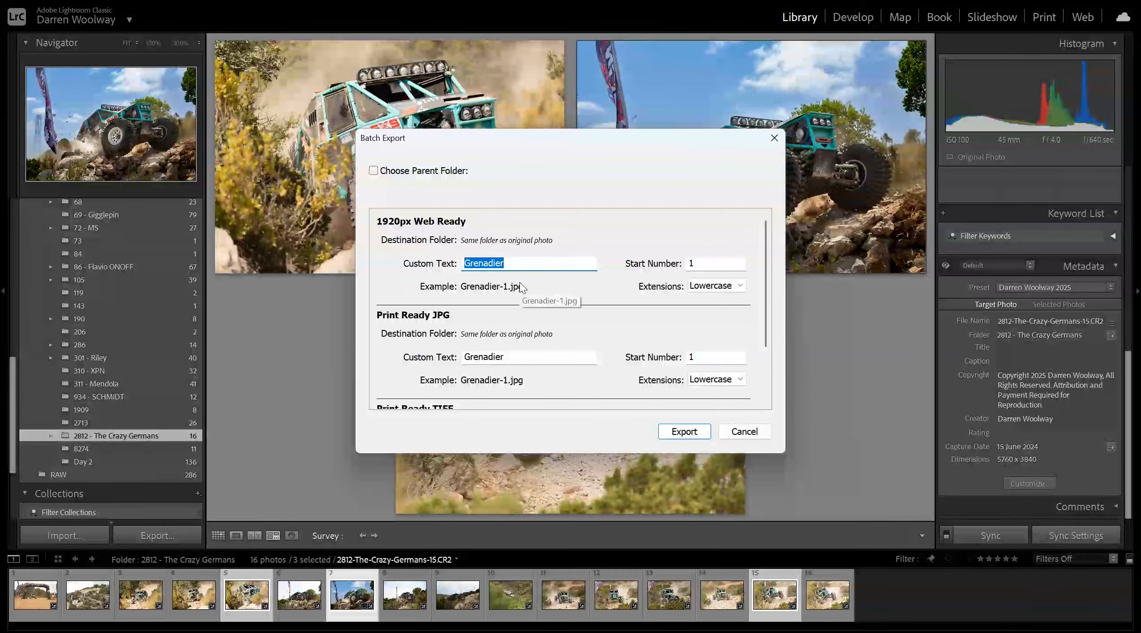
type("Cra")
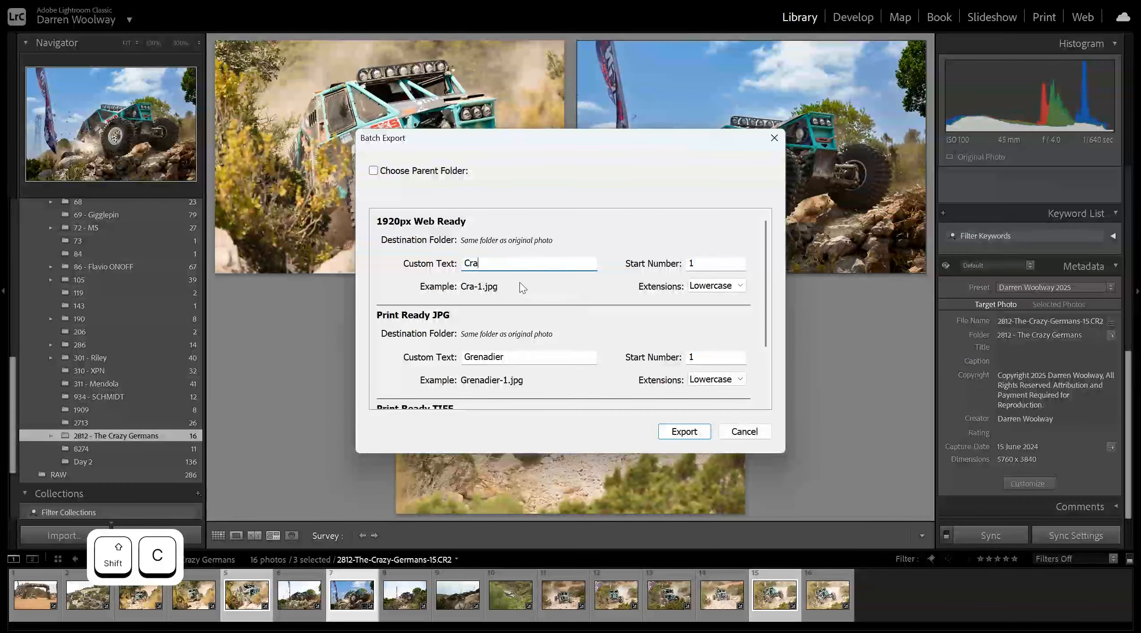
type("zyGermans")
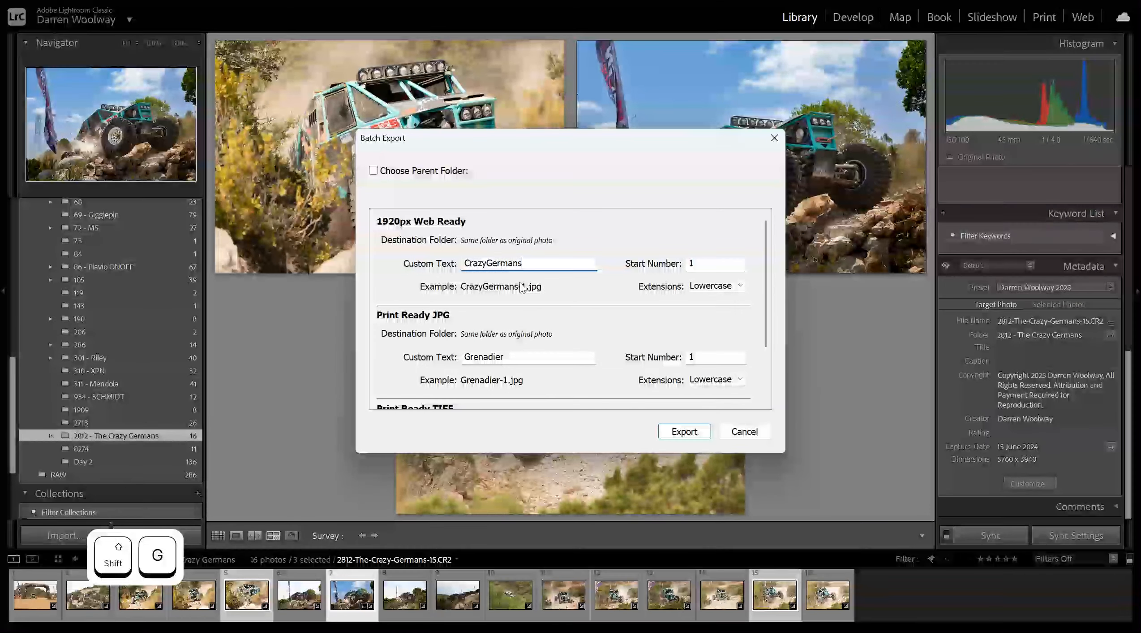
key("ctrl+c")
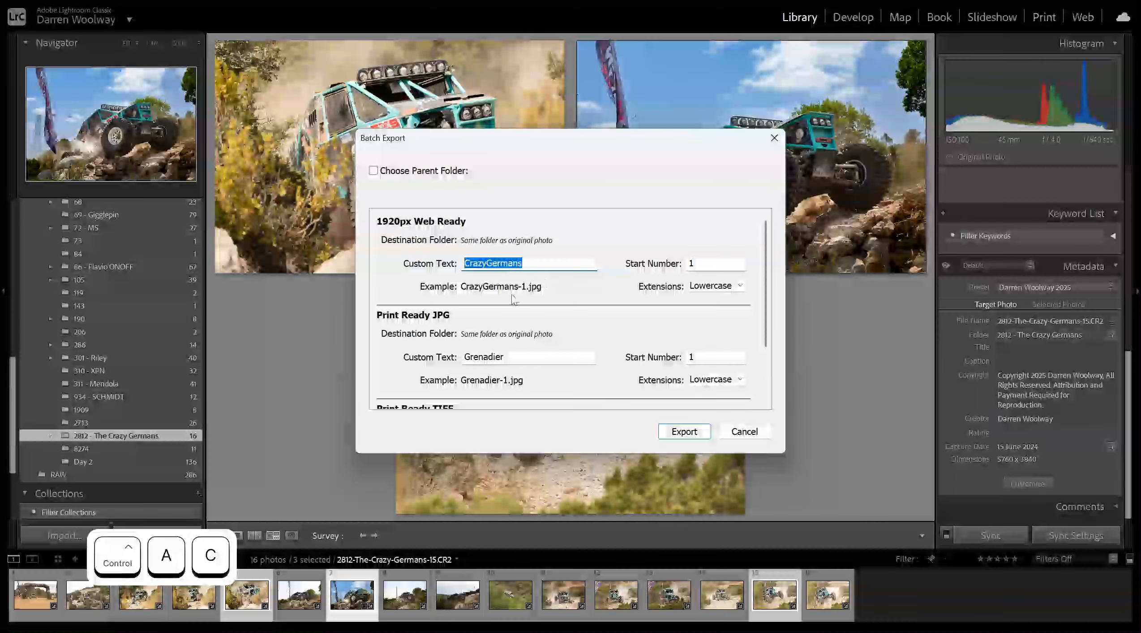
left_click(519, 354)
scroll(537, 354, "down", 2)
left_click(515, 375)
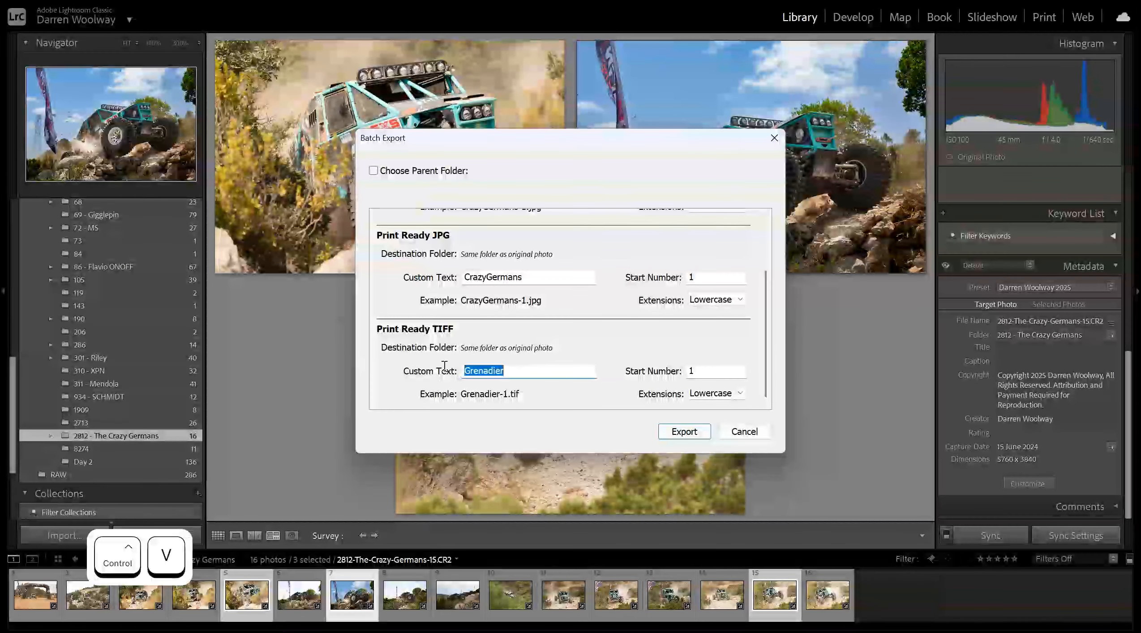
left_click(697, 431)
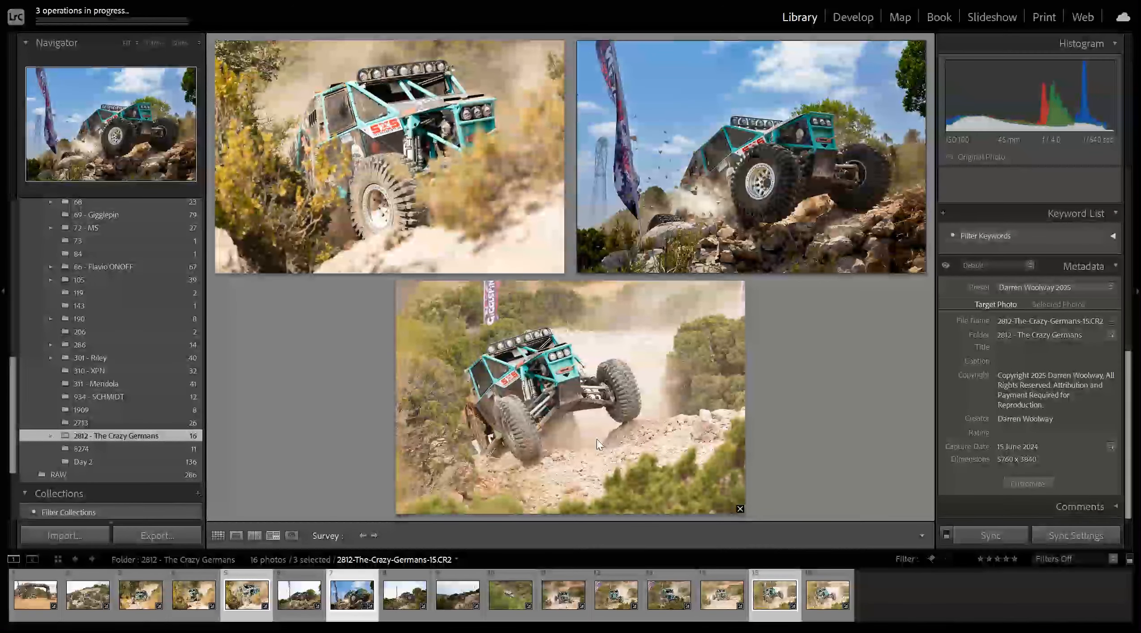
scroll(98, 349, "up", 5)
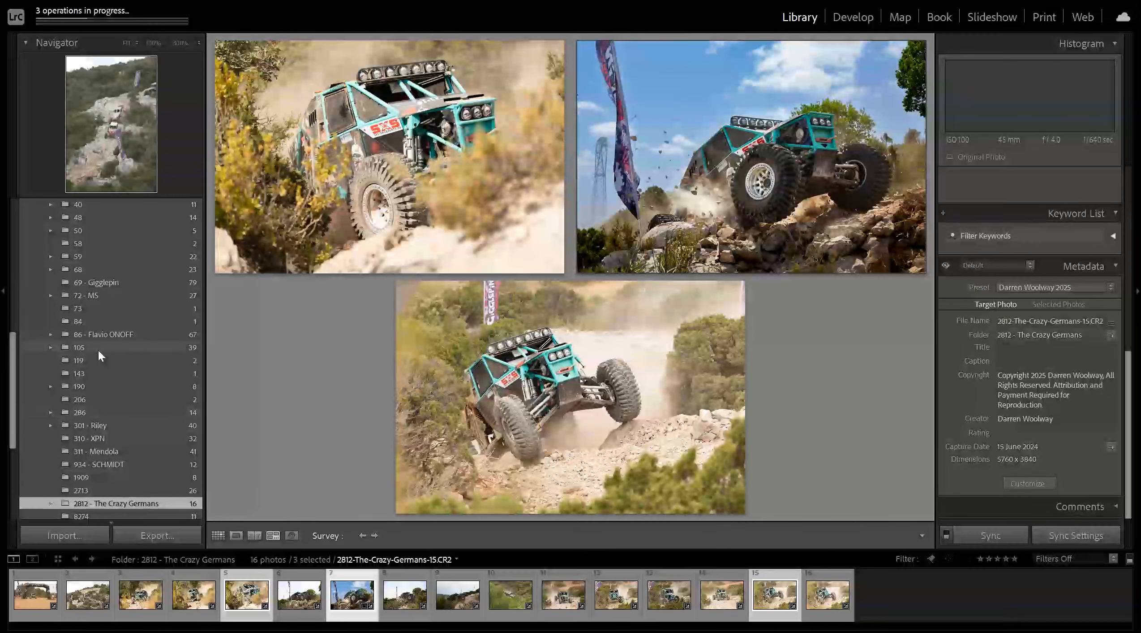
Switch to File Explorer and open the "2812 - The Crazy Germans" folder inside the 2024 KOF RAW folder.
scroll(93, 426, "down", 5)
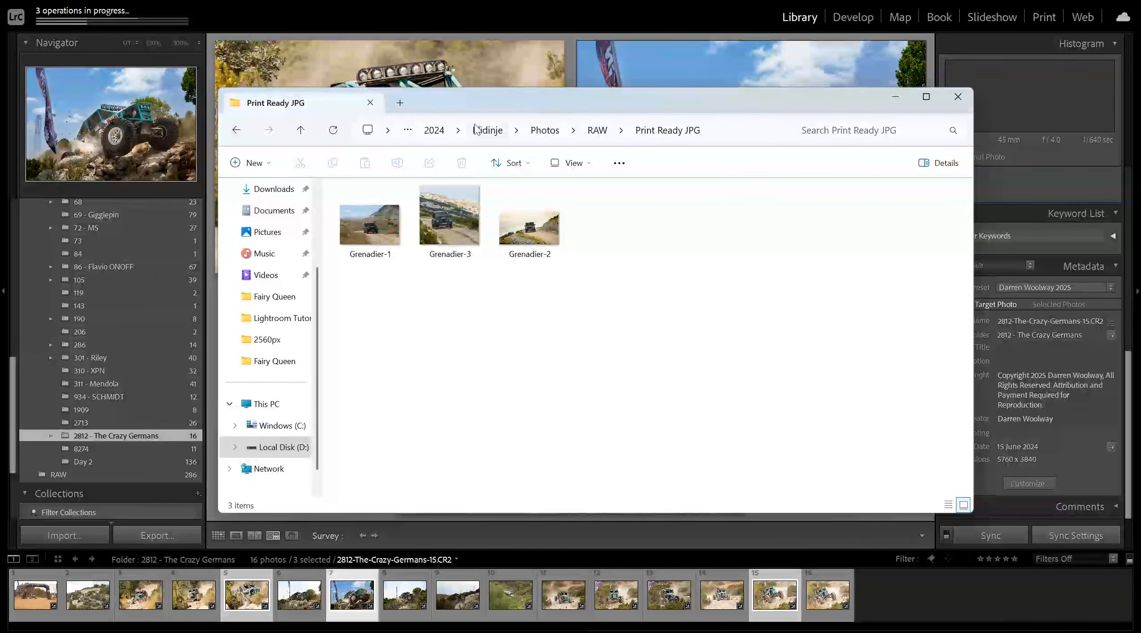
left_click(434, 130)
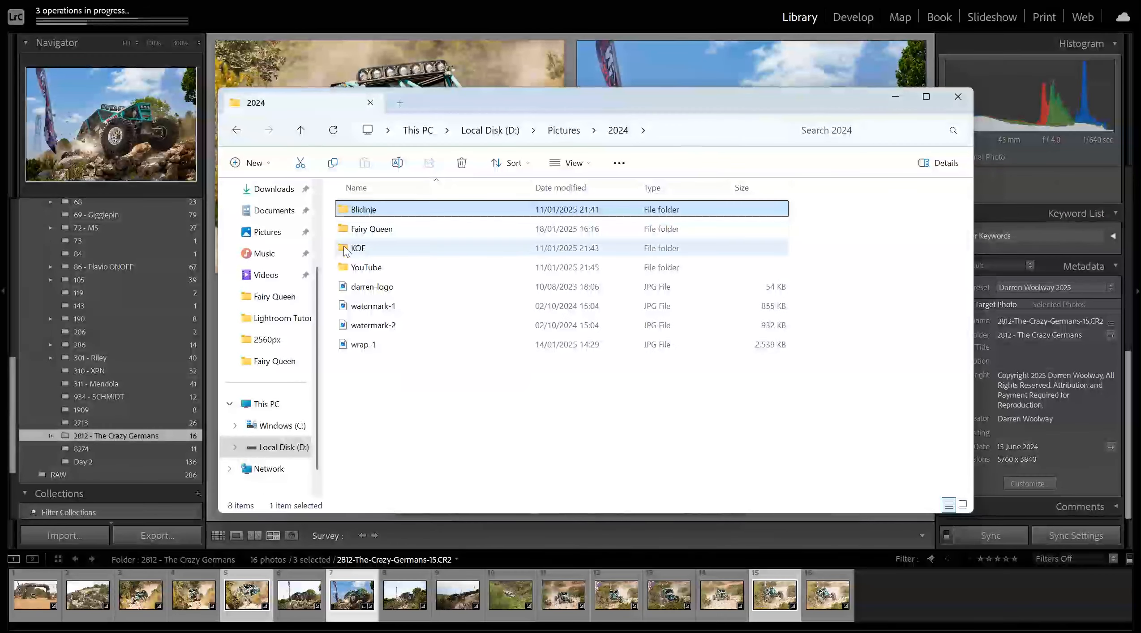
double_click(346, 249)
double_click(358, 209)
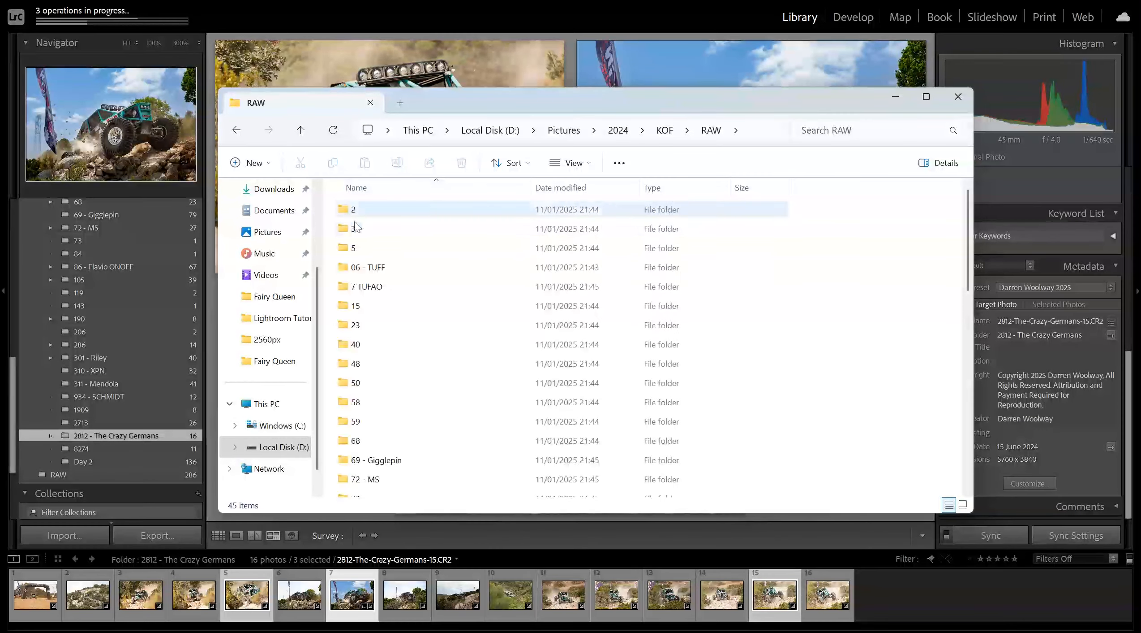
scroll(357, 278, "down", 5)
scroll(357, 286, "down", 3)
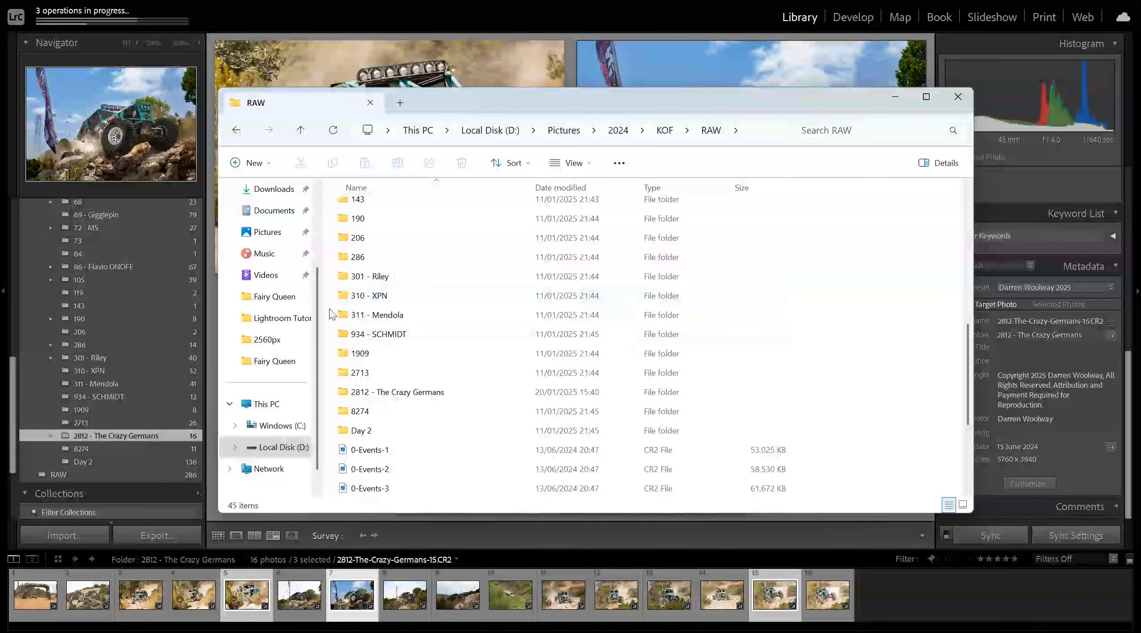
double_click(347, 393)
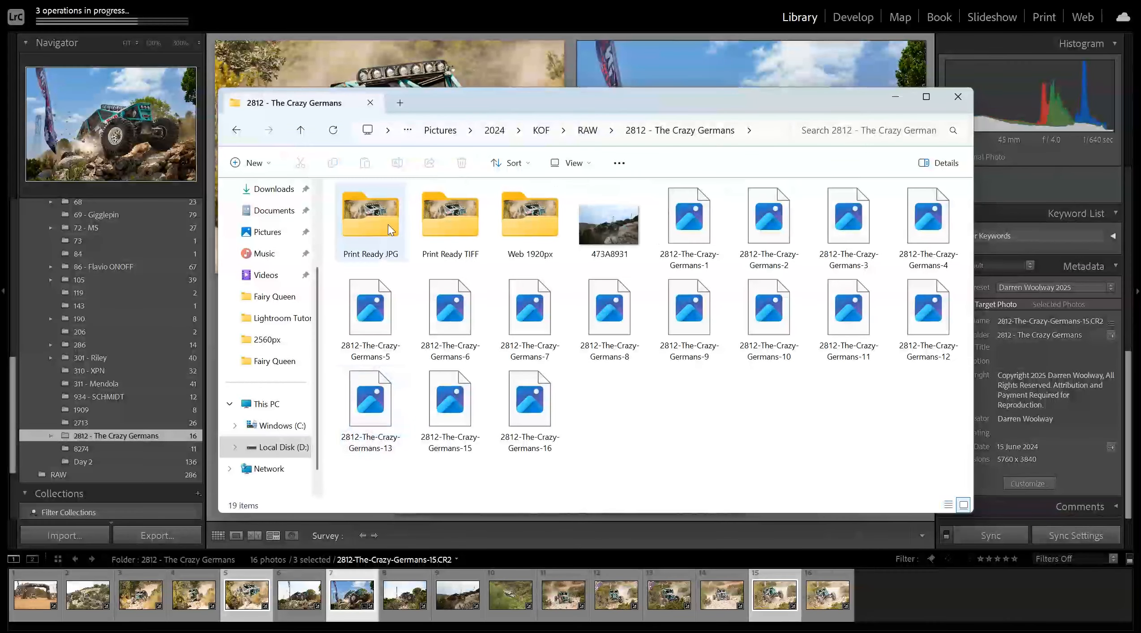
Check the exported files in the Print Ready JPG, Print Ready TIFF and Web 1920px subfolders, including the details of CrazyGermans-3 in Web 1920px.
left_click(383, 217)
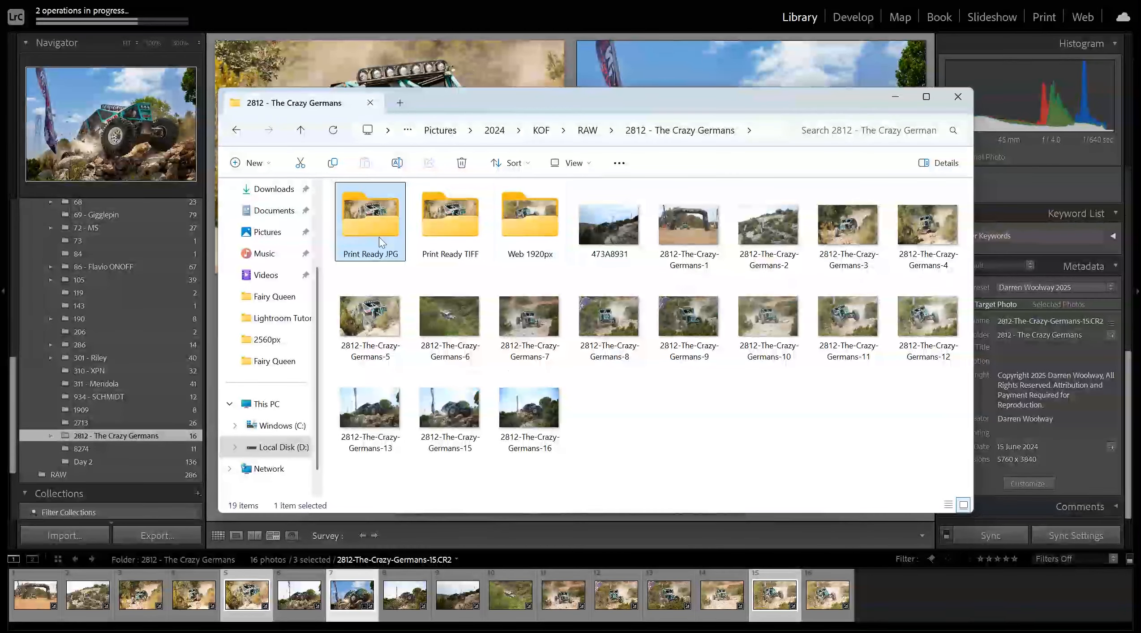
double_click(379, 237)
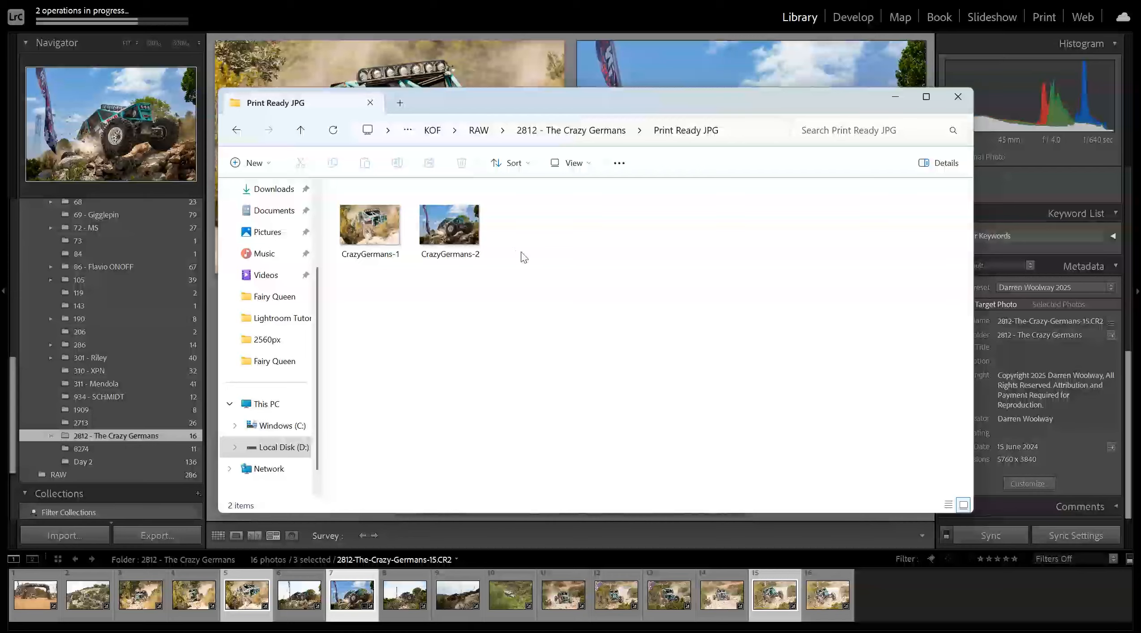
left_click(592, 130)
double_click(444, 215)
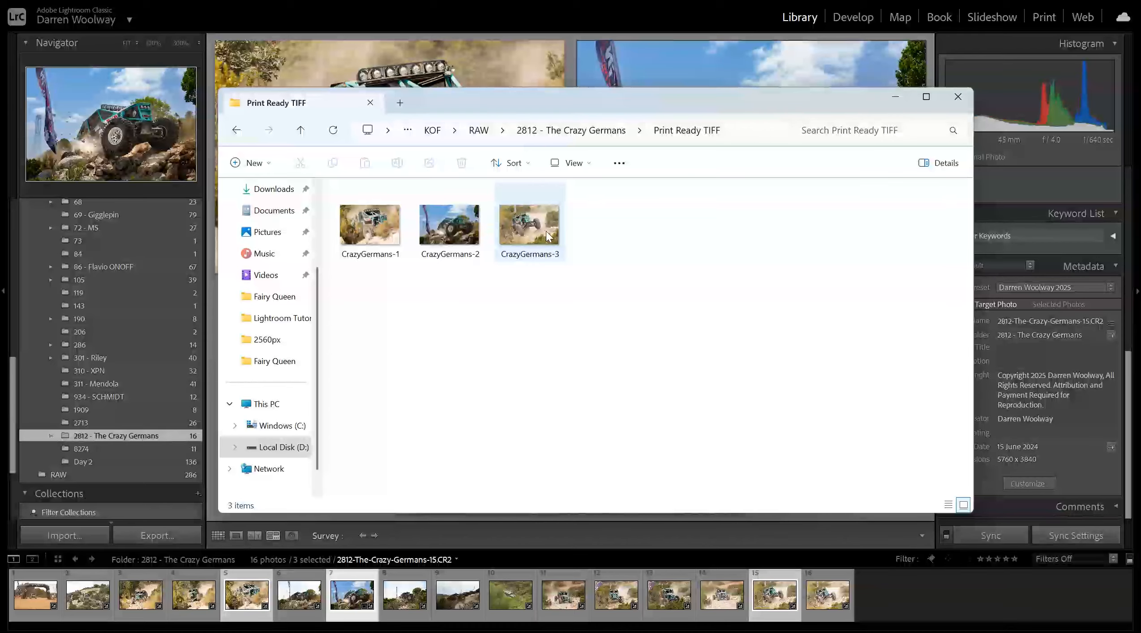
left_click(613, 136)
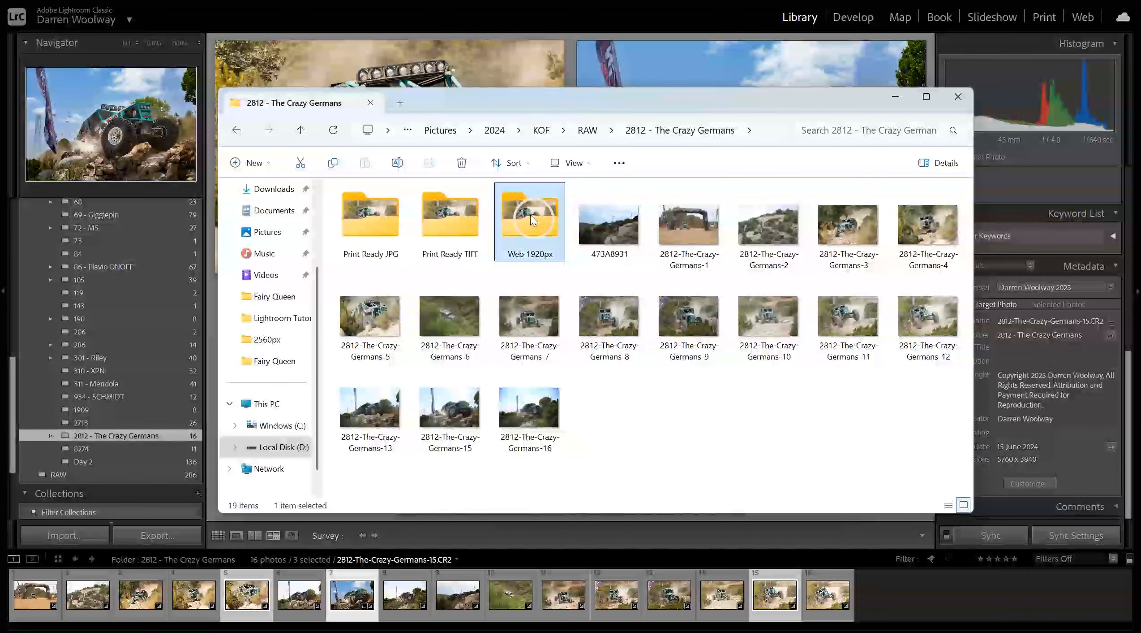
double_click(531, 215)
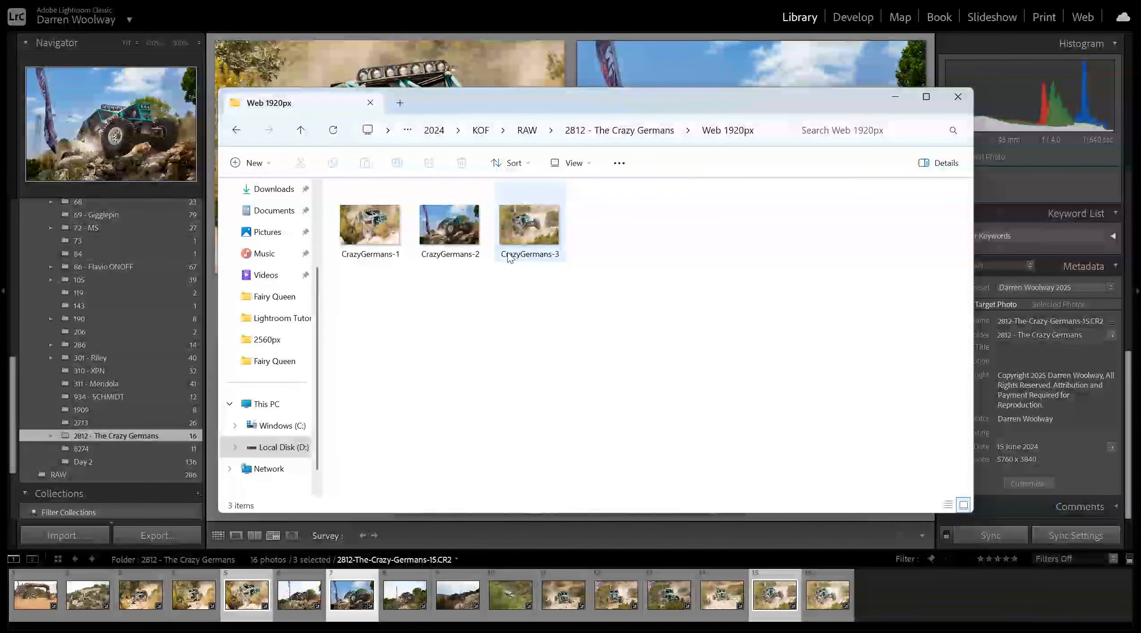
mouse_move(510, 256)
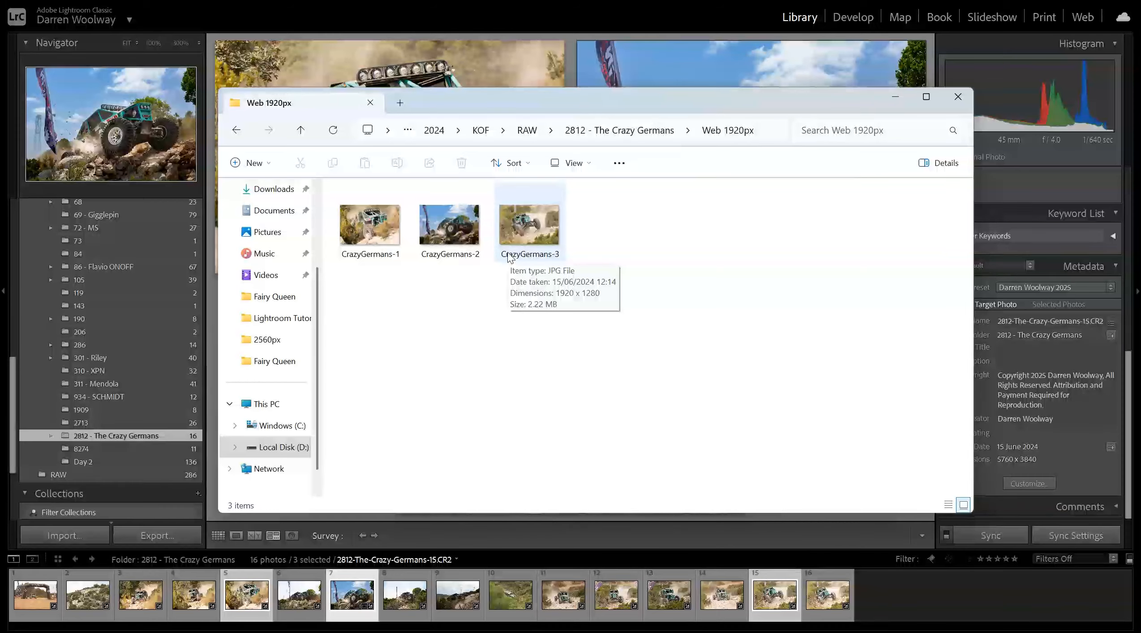